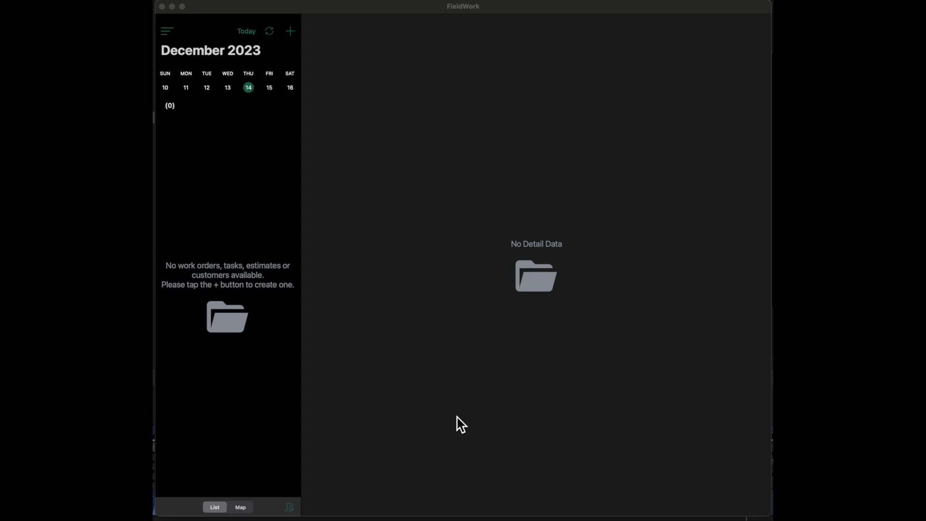
- Open the service agreements list and append a new agreement
left_click(461, 424)
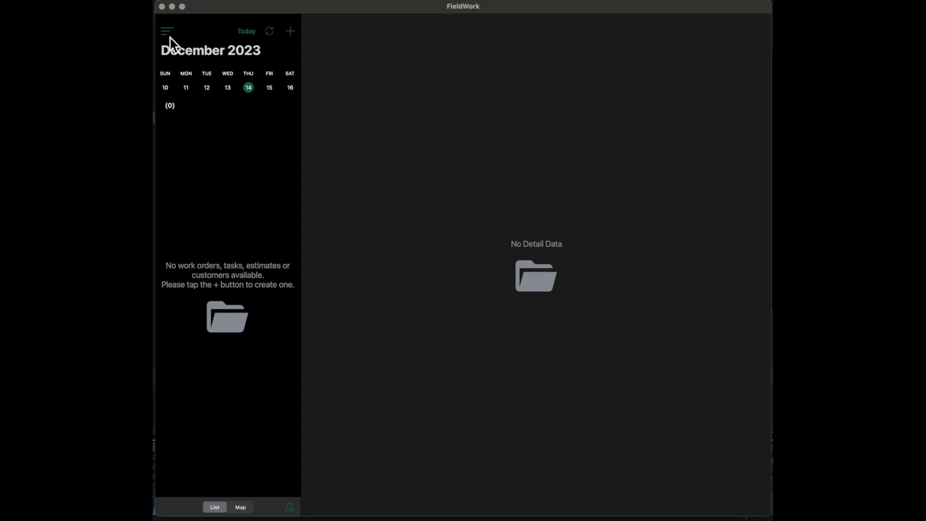
left_click(168, 33)
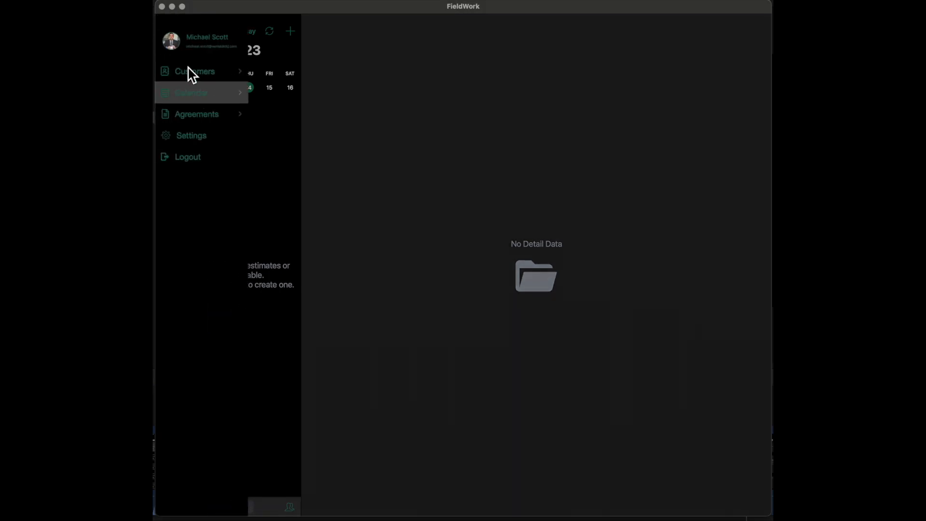
left_click(207, 124)
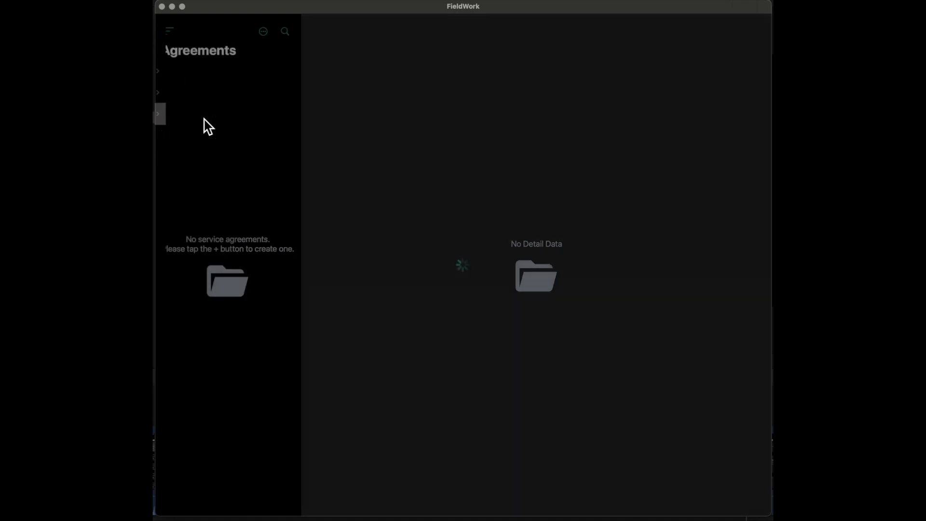
left_click(267, 36)
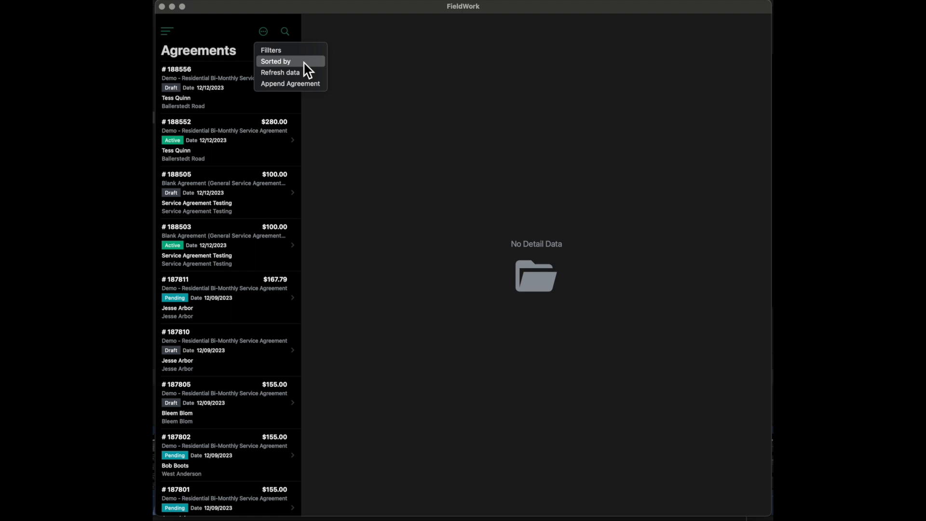
left_click(292, 87)
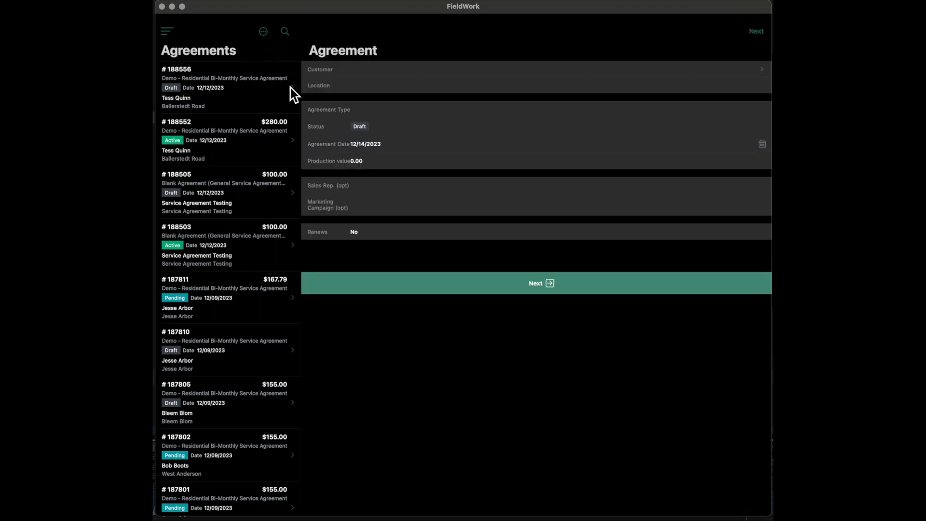
- Assign the second customer listed under J to the agreement and select that customer's service location
left_click(407, 73)
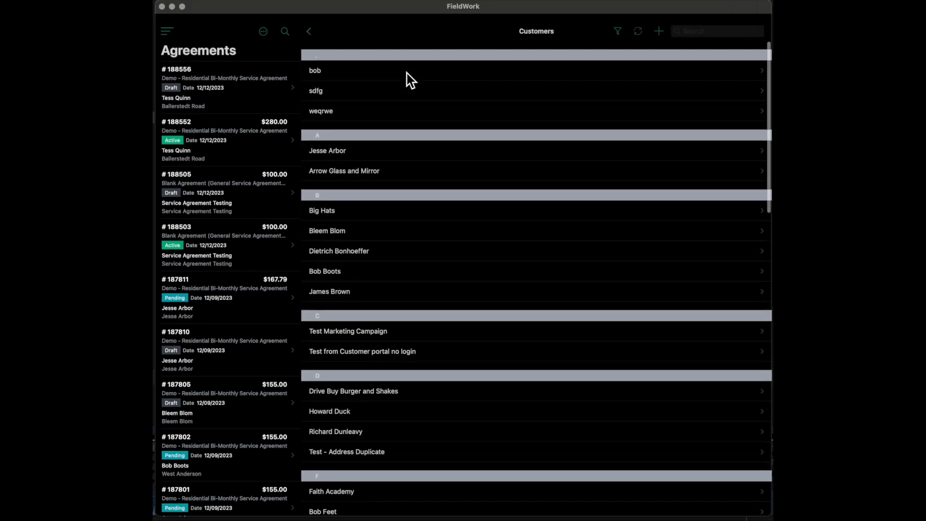
scroll(406, 77, "down", 8)
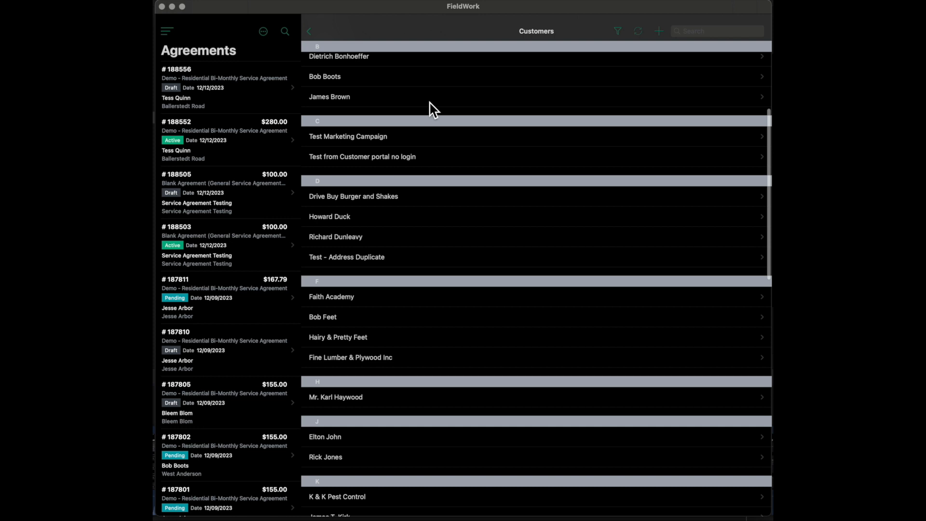
scroll(427, 99, "down", 5)
scroll(430, 107, "up", 7)
left_click(708, 30)
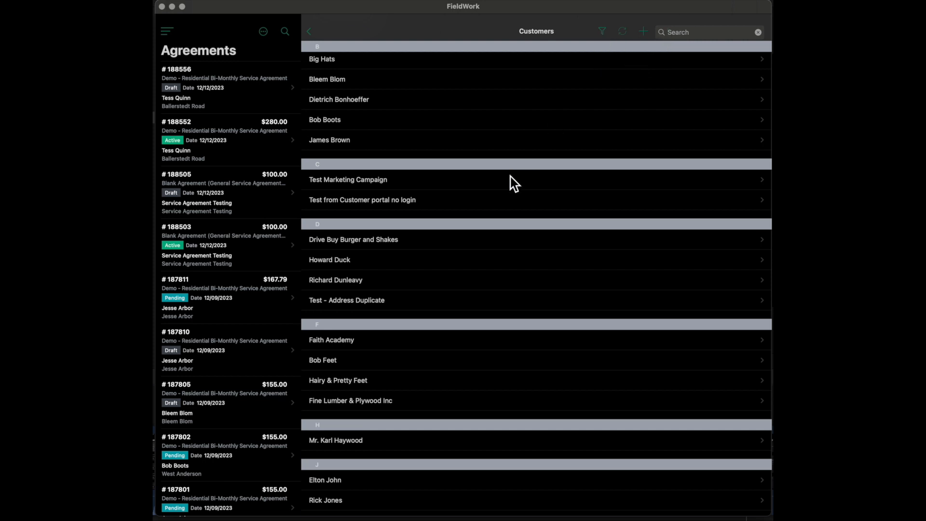
scroll(512, 182, "down", 4)
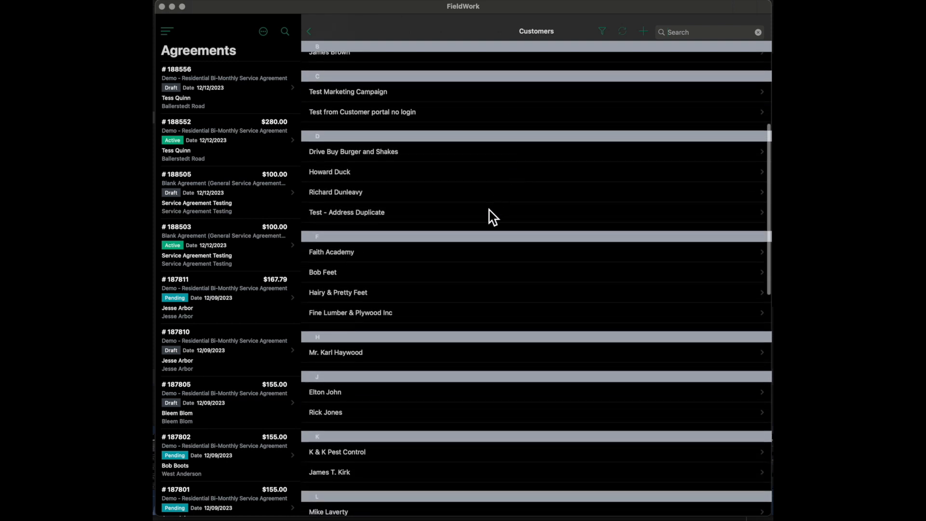
scroll(492, 215, "down", 2)
scroll(489, 209, "down", 4)
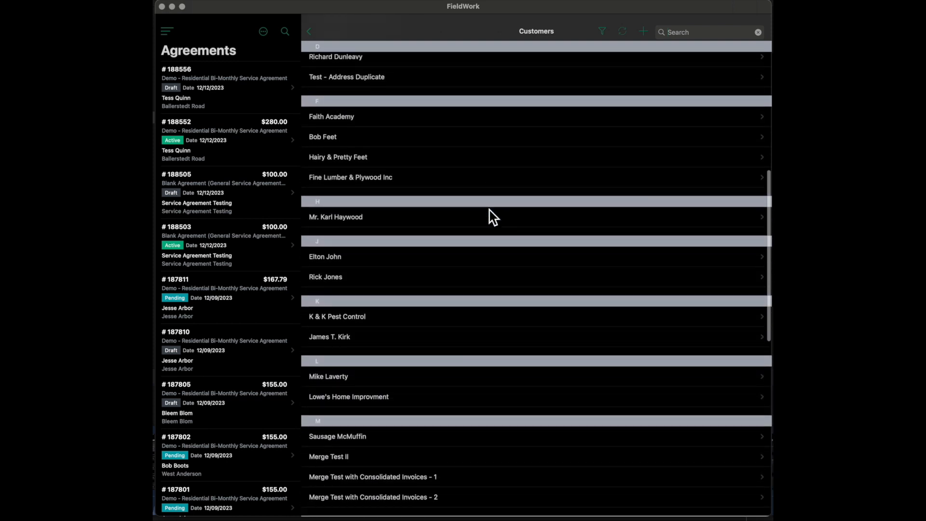
left_click(352, 284)
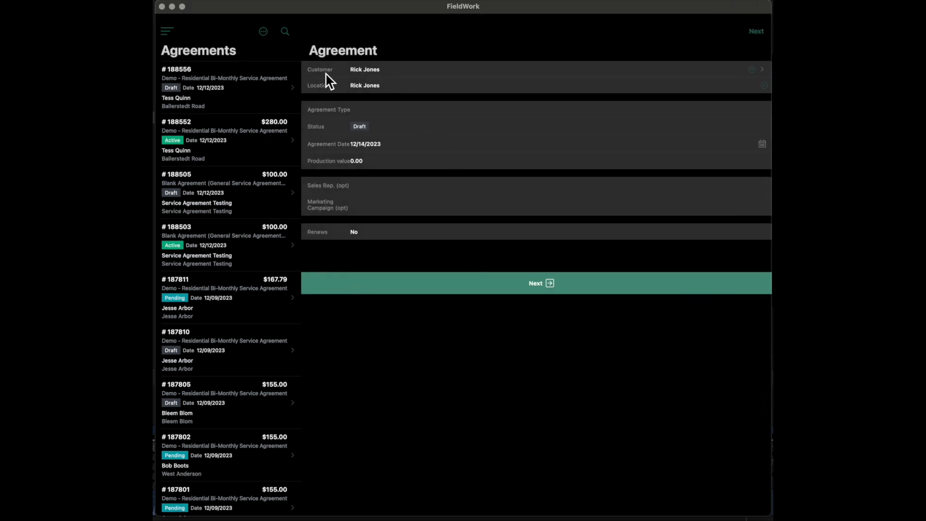
left_click(392, 91)
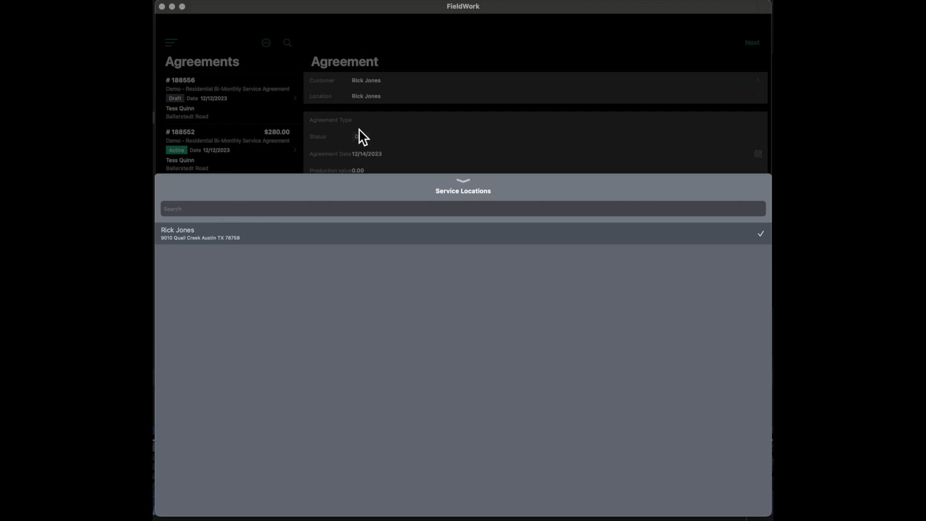
left_click(227, 234)
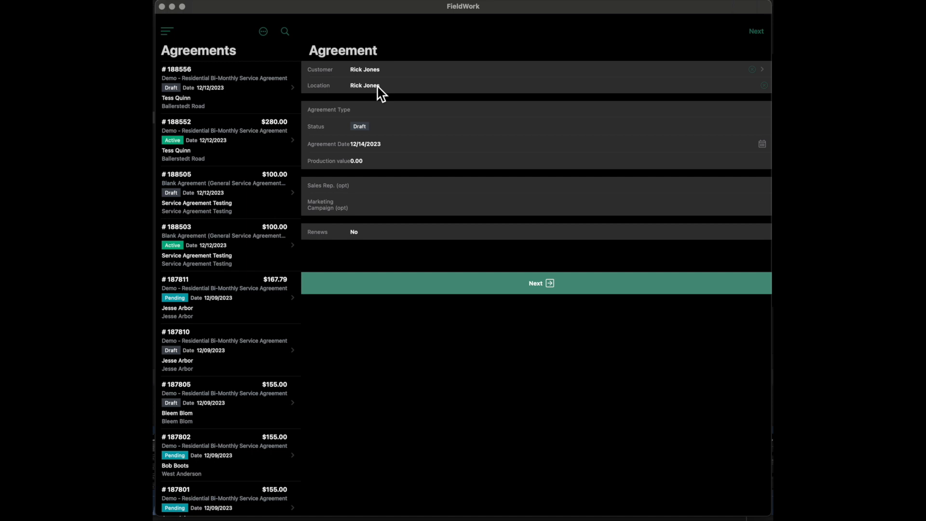
- Set the agreement type to Demo - Residential Bi-Monthly Service Agreement
left_click(372, 115)
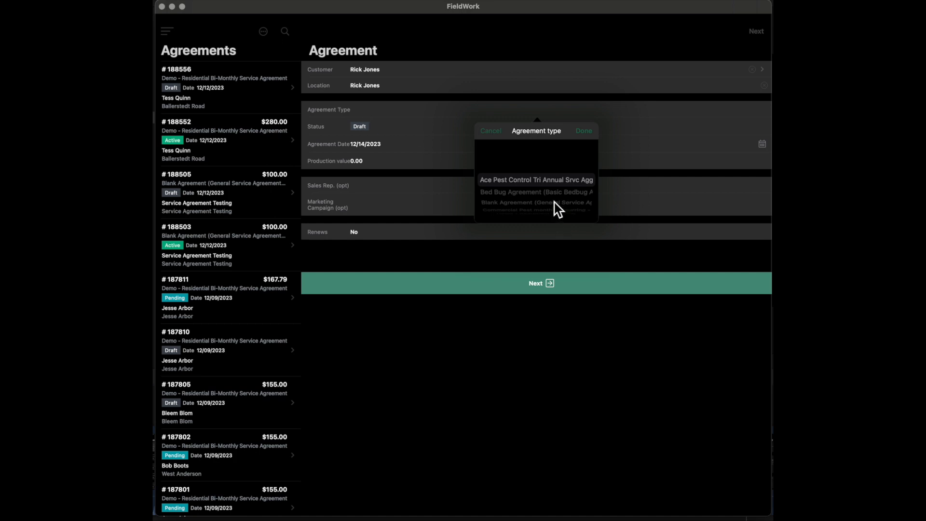
scroll(558, 209, "down", 1)
scroll(554, 201, "down", 1)
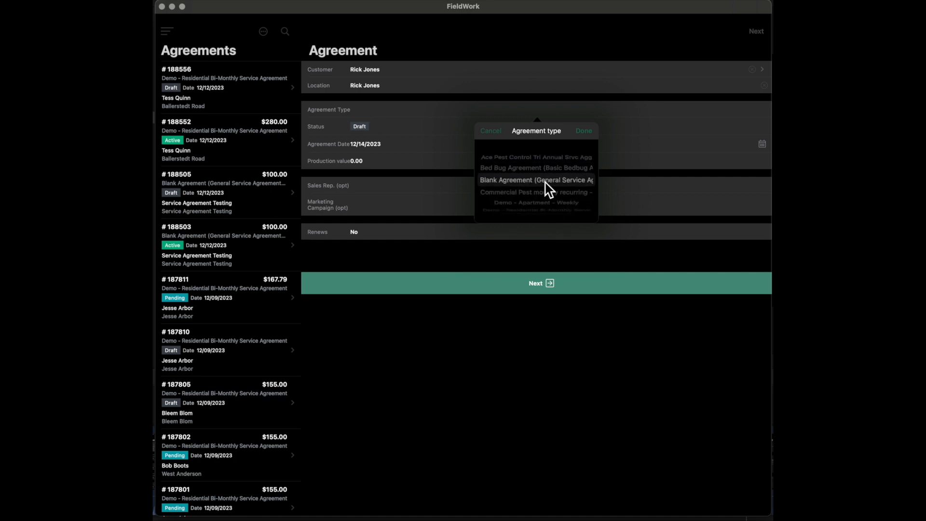
scroll(545, 199, "down", 1)
scroll(548, 192, "down", 1)
scroll(548, 192, "down", 1)
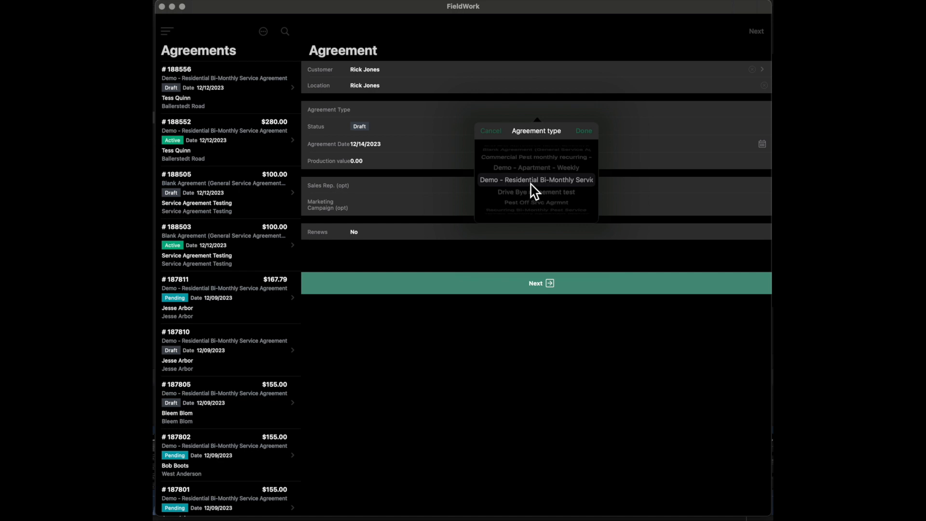
left_click(585, 132)
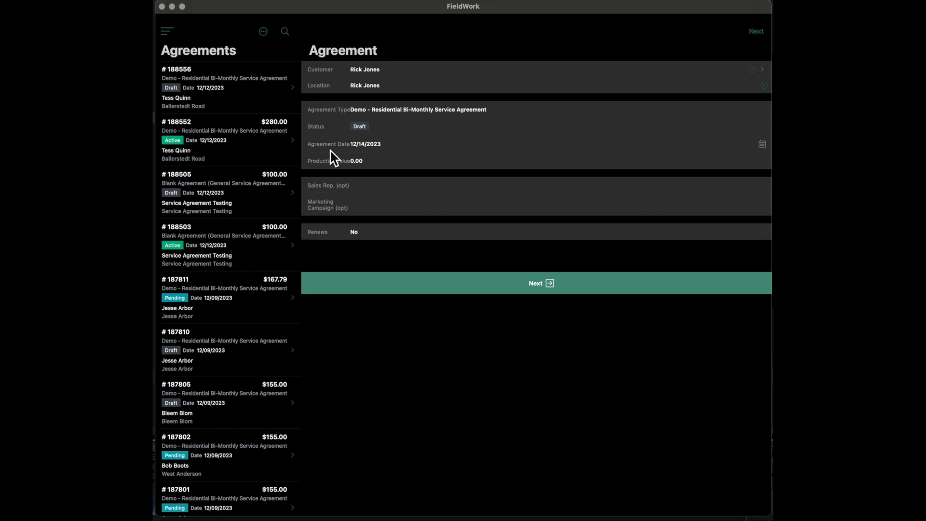
- Inspect the agreement date picker, cancel it, and open the production value for editing
left_click(384, 147)
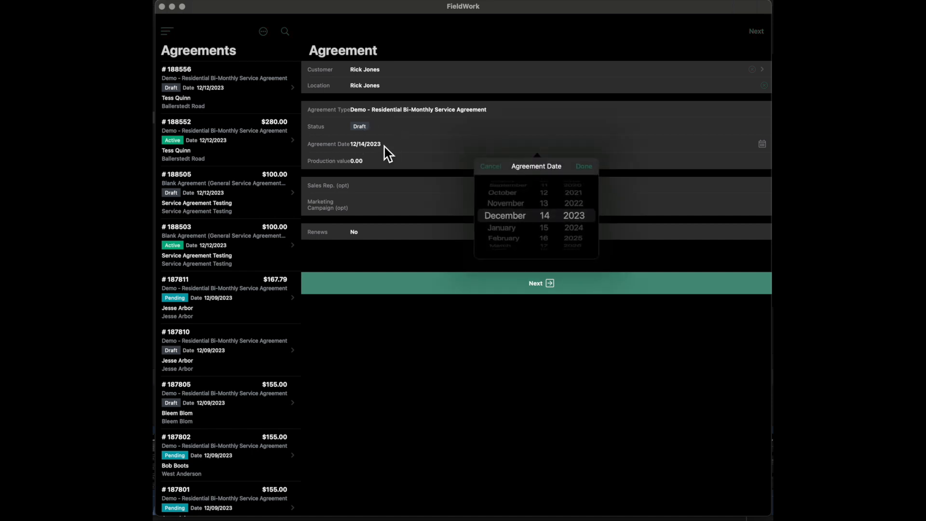
left_click(490, 166)
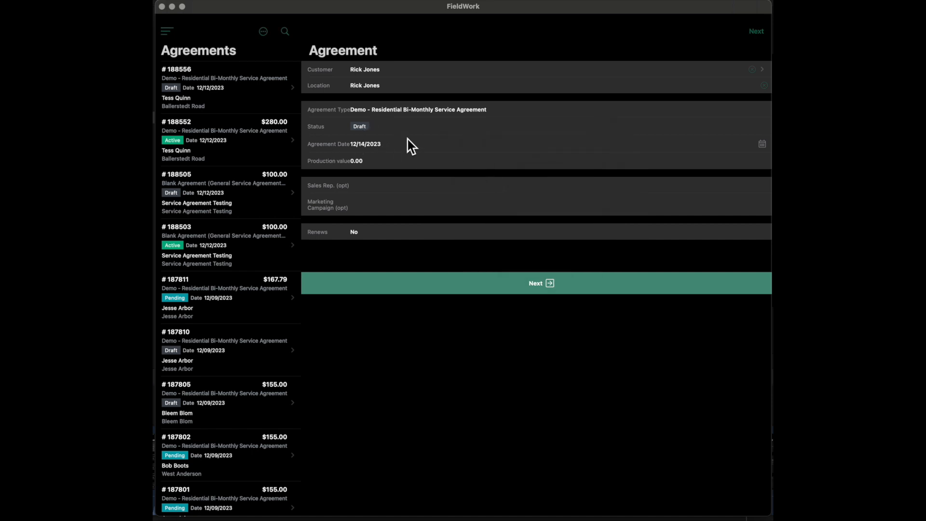
left_click(384, 162)
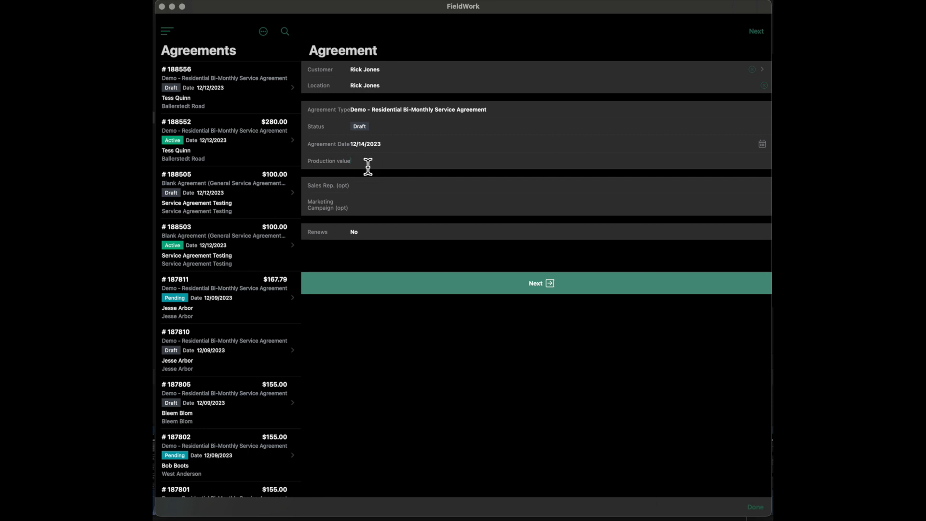
- Set the optional sales representative to the signed-in account's user
left_click(384, 194)
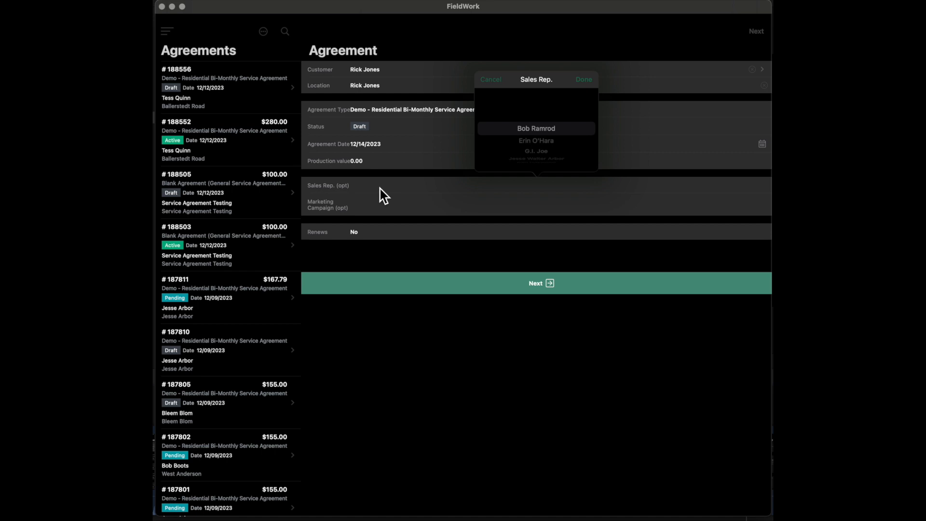
scroll(544, 151, "down", 3)
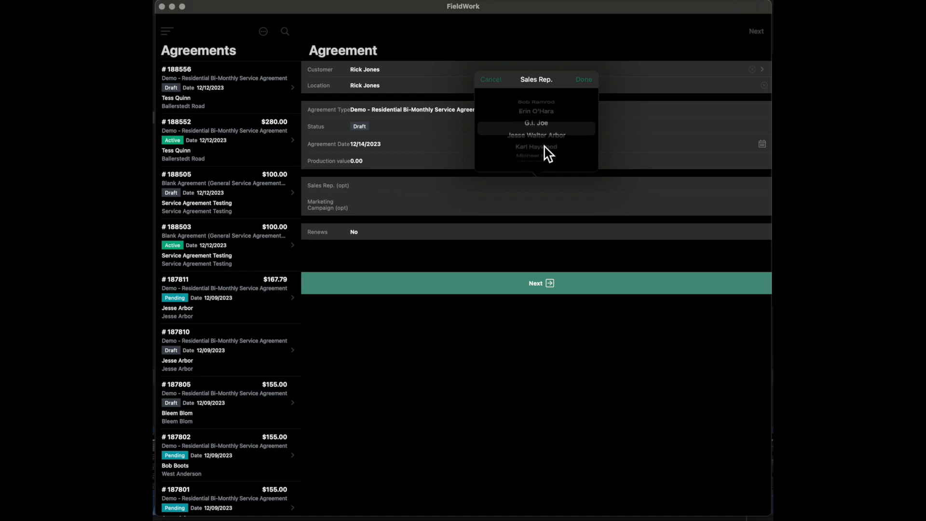
scroll(544, 146, "down", 2)
left_click(548, 132)
left_click(585, 81)
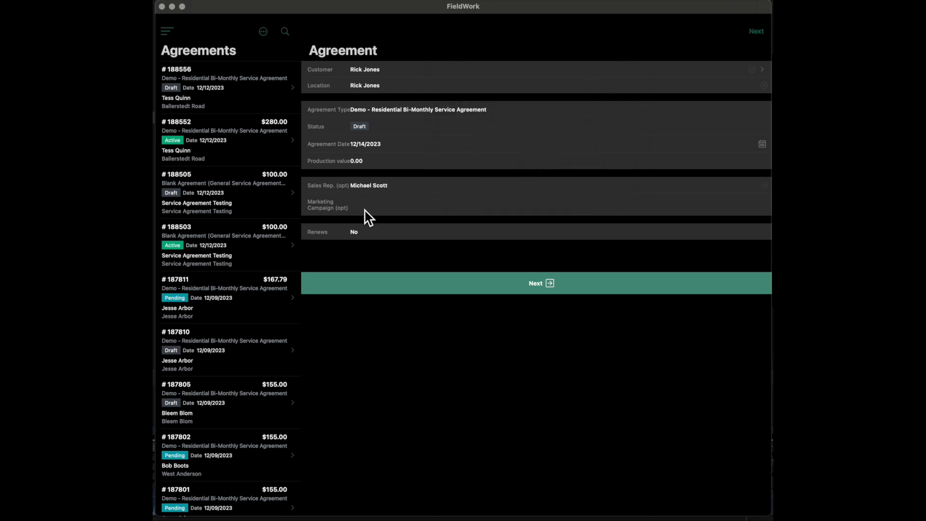
- Set the optional marketing campaign to Test Marketing Campaign
left_click(390, 219)
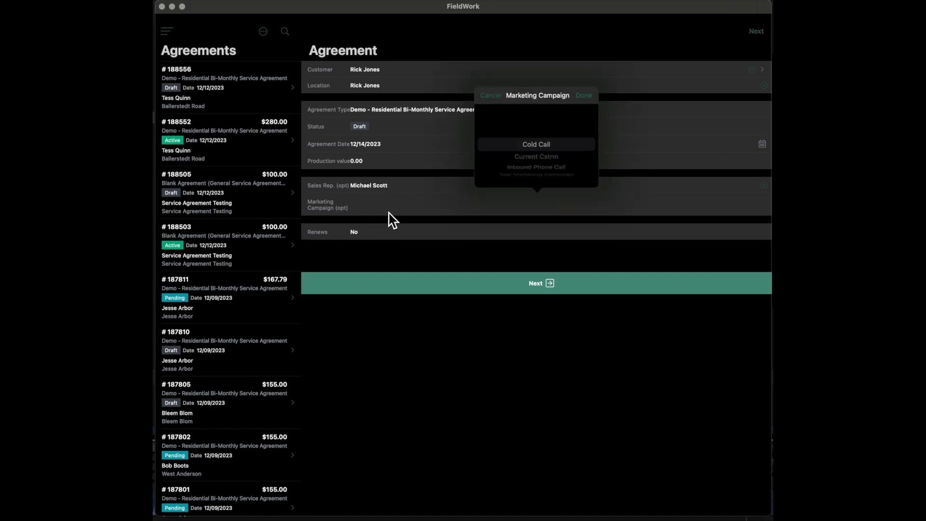
scroll(559, 166, "down", 3)
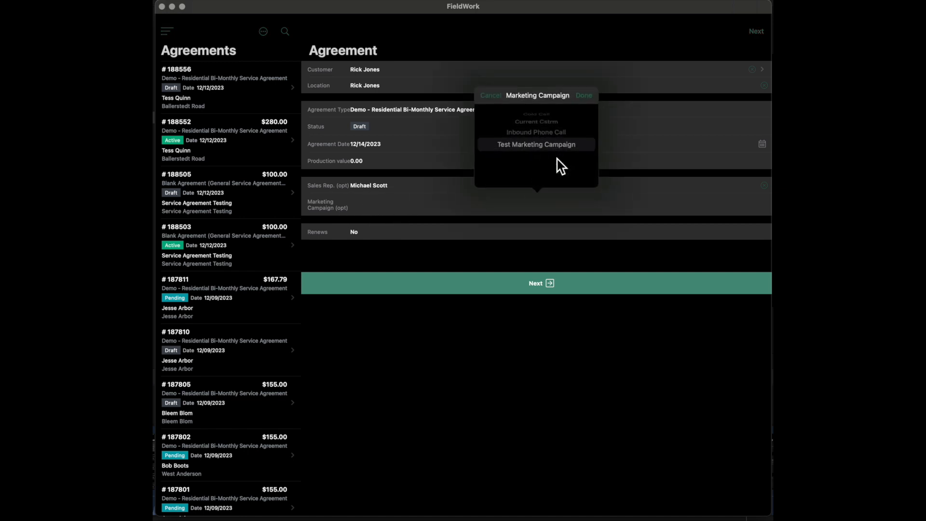
left_click(583, 99)
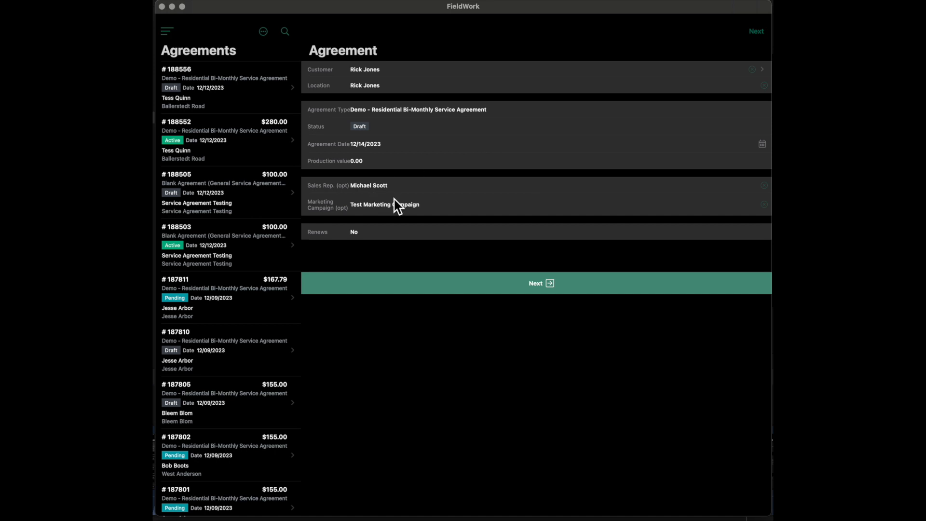
- Switch the renewal option to Yes and back to No, and proceed to create the draft agreement
left_click(369, 236)
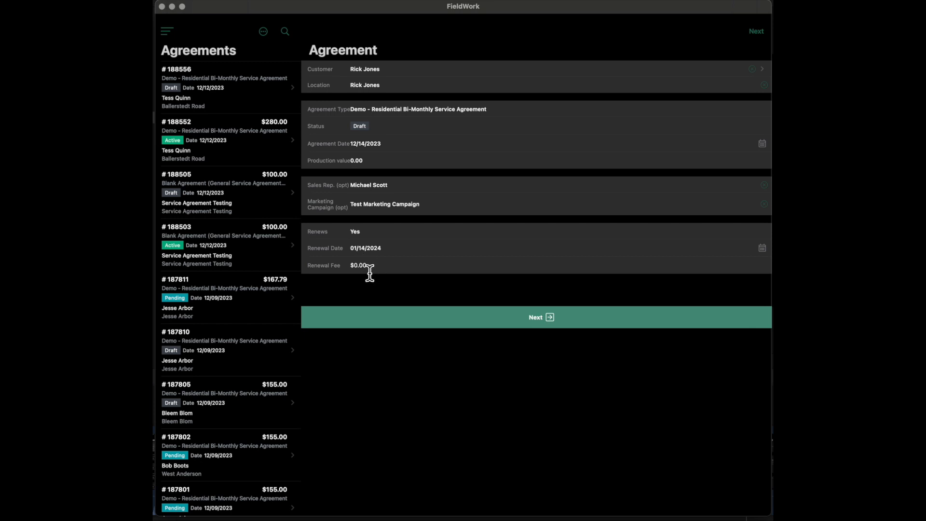
left_click(358, 237)
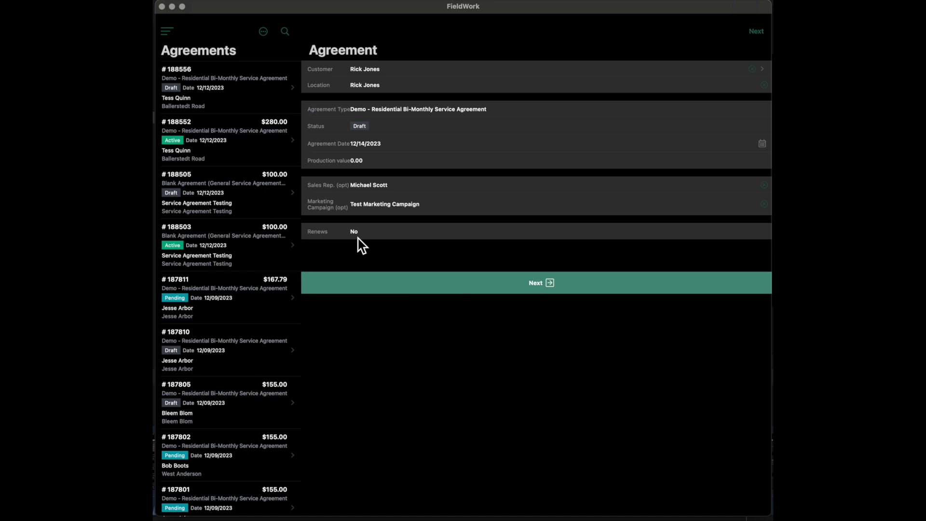
left_click(542, 288)
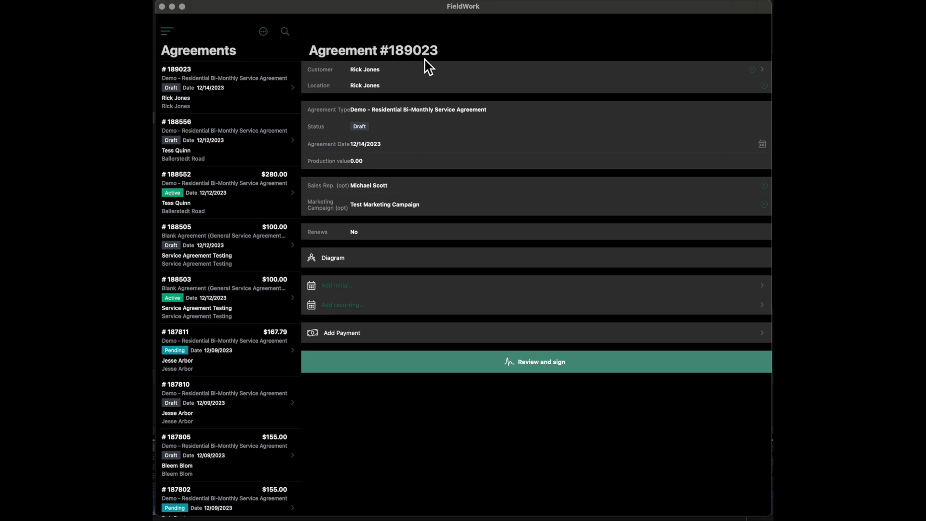
- Examine the agreement's diagram options, including the vector diagram editor and the photo sources, and cancel both
left_click(374, 263)
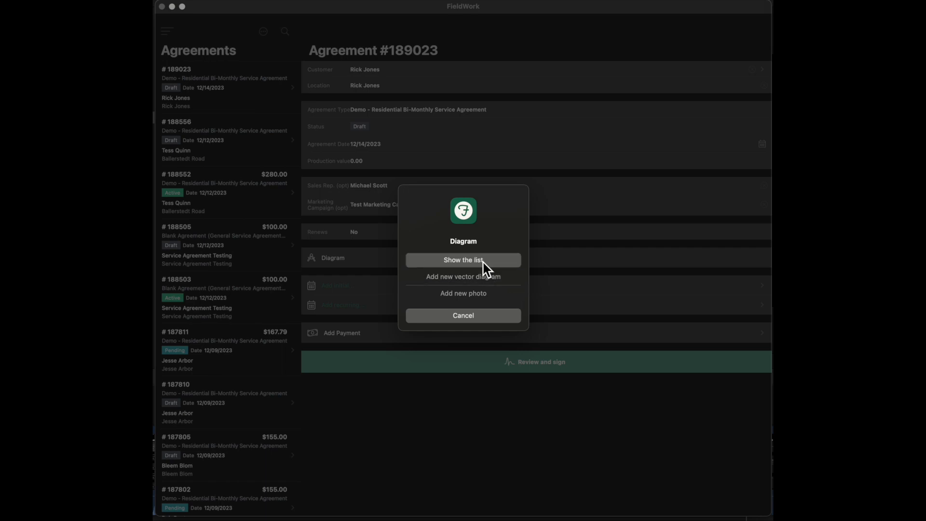
left_click(460, 280)
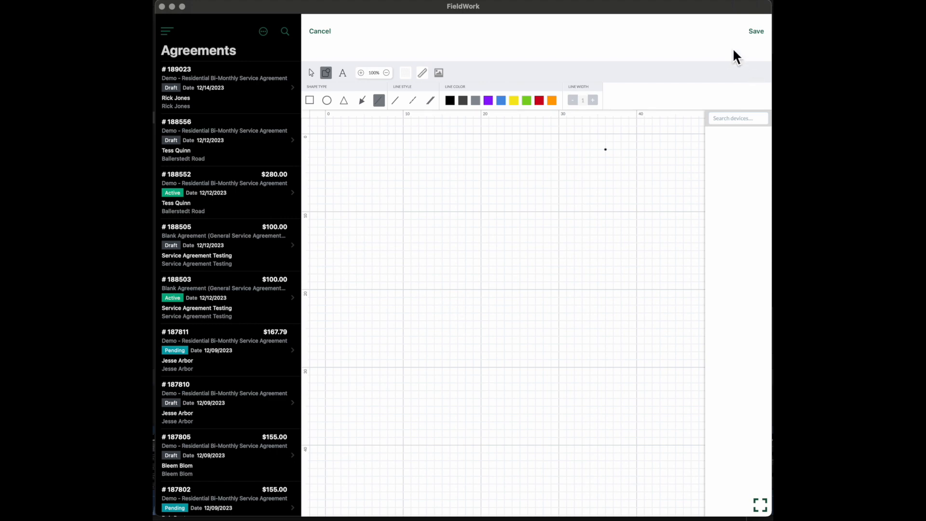
left_click(322, 32)
left_click(395, 264)
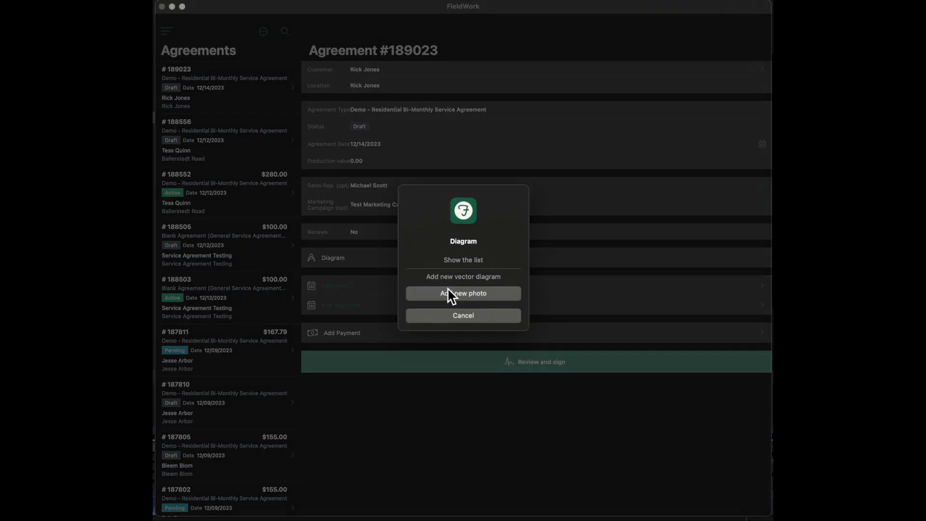
left_click(469, 298)
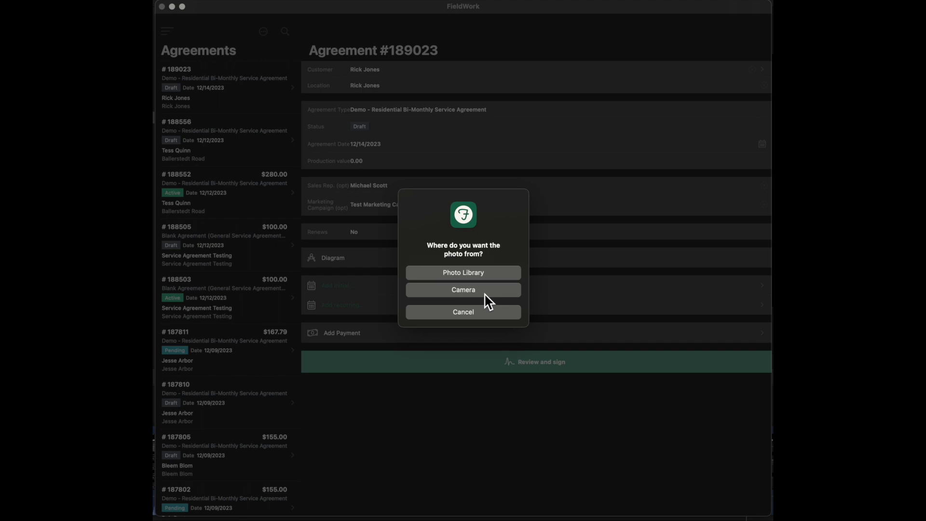
left_click(470, 313)
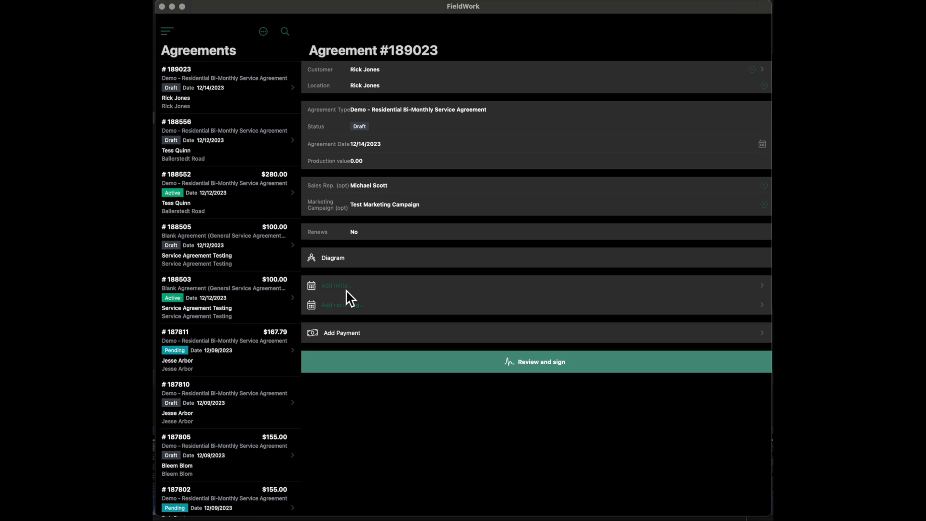
- Start the agreement's initial service and mark its Initial - Residential Pest Service line item as taxable
left_click(390, 290)
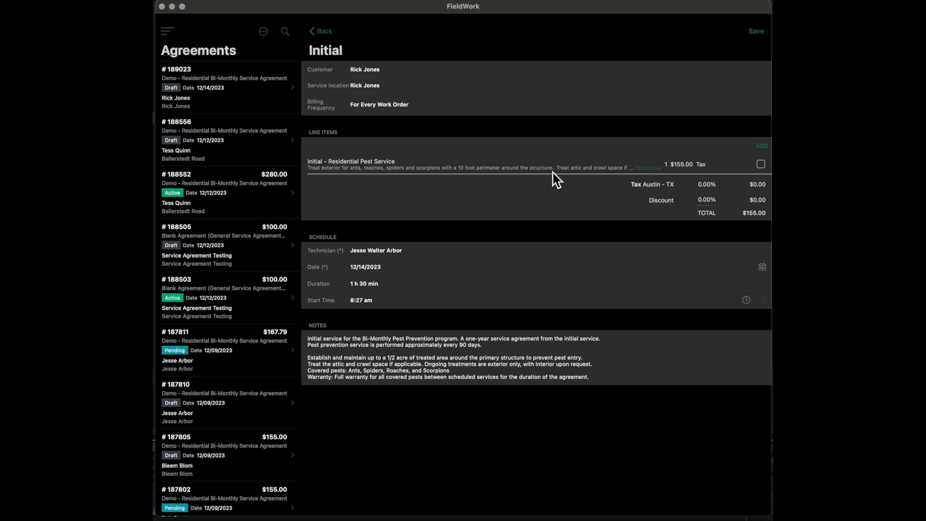
left_click(648, 169)
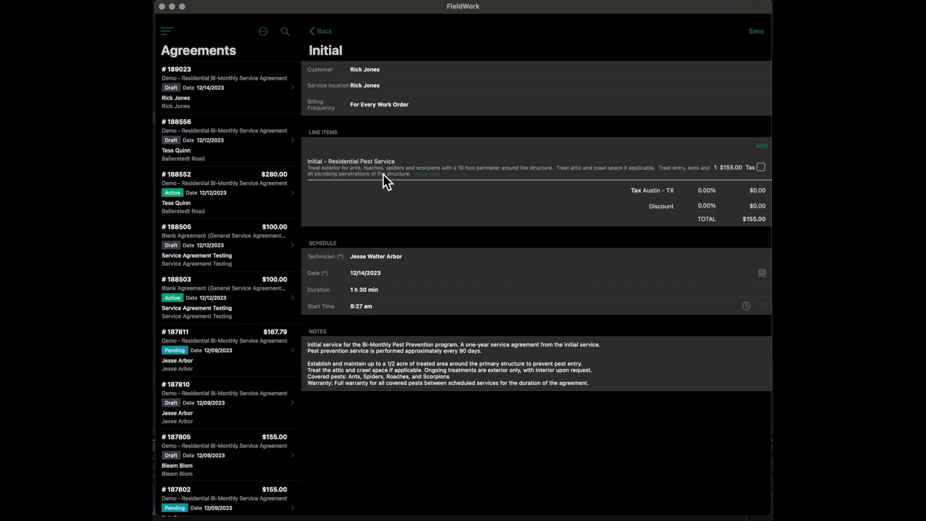
left_click(737, 172)
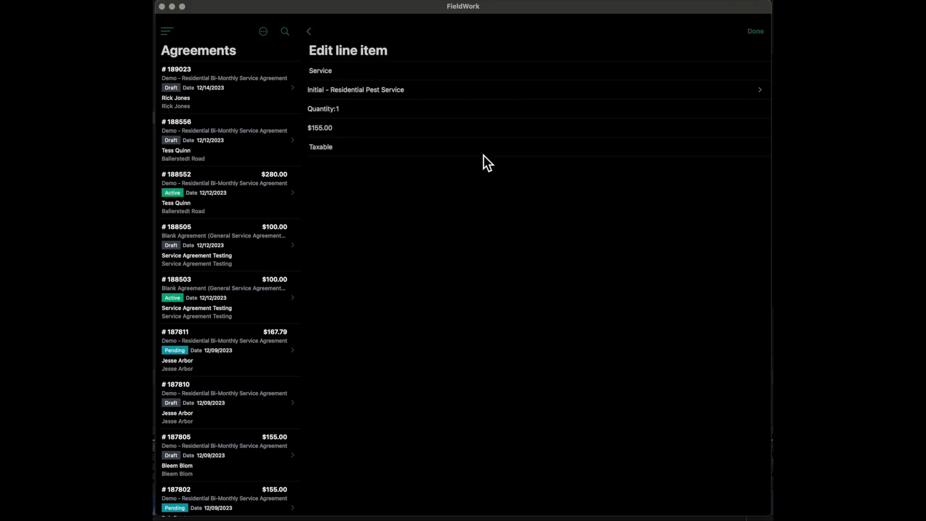
left_click(477, 147)
left_click(756, 32)
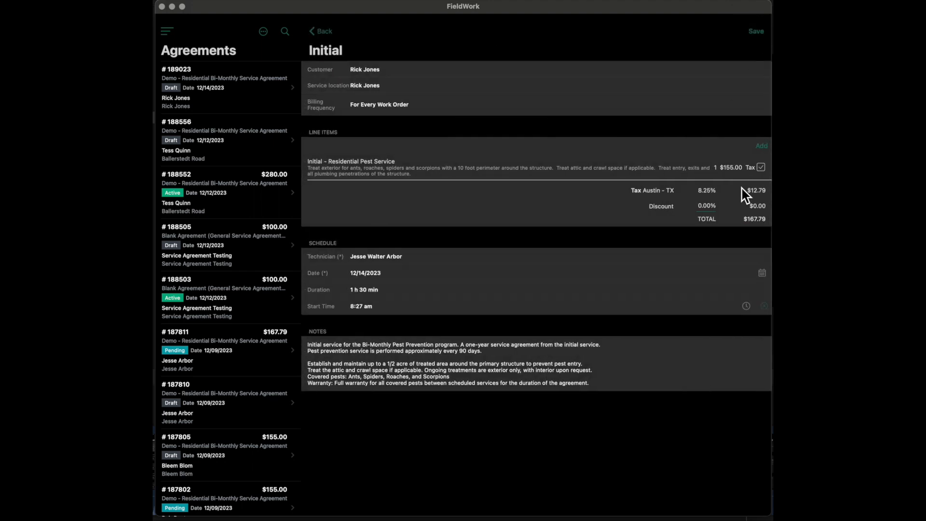
- Examine the services that can be added as another line item to the initial service, and leave without selecting one
left_click(761, 146)
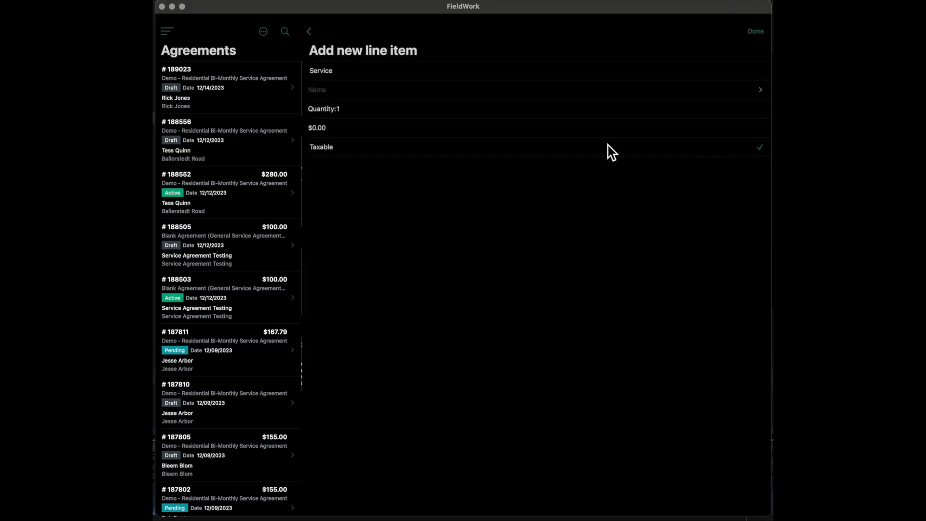
left_click(367, 91)
scroll(426, 159, "down", 1)
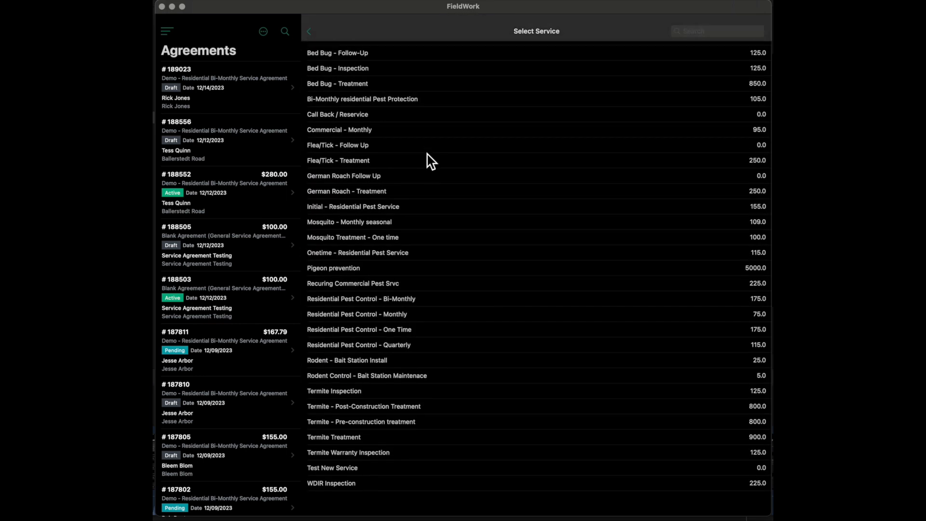
scroll(414, 145, "up", 2)
left_click(310, 31)
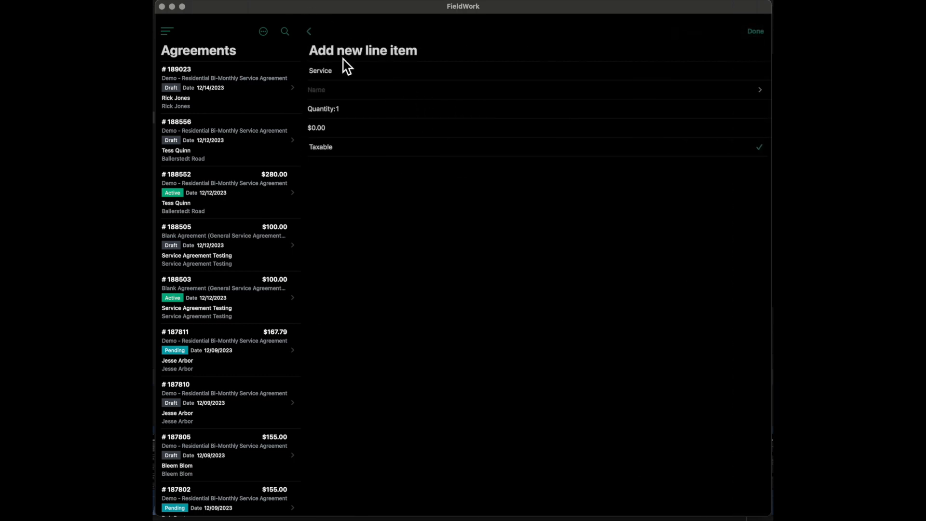
left_click(310, 32)
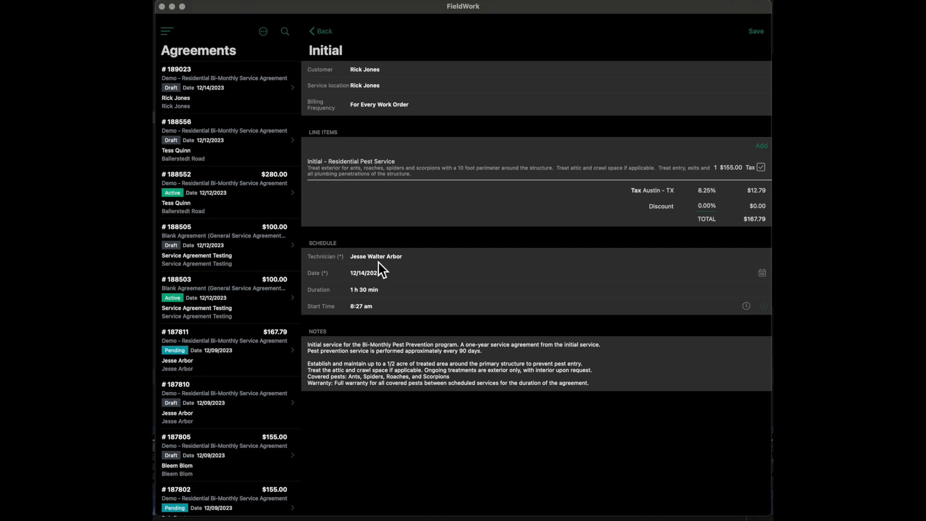
- Examine the technician, date and duration choices in the initial service's schedule, closing each without a new selection
left_click(407, 258)
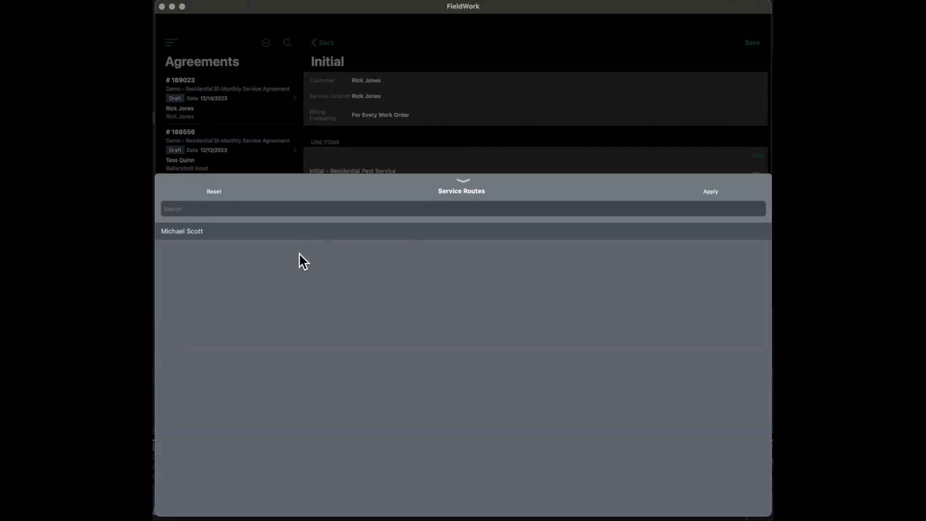
left_click(462, 183)
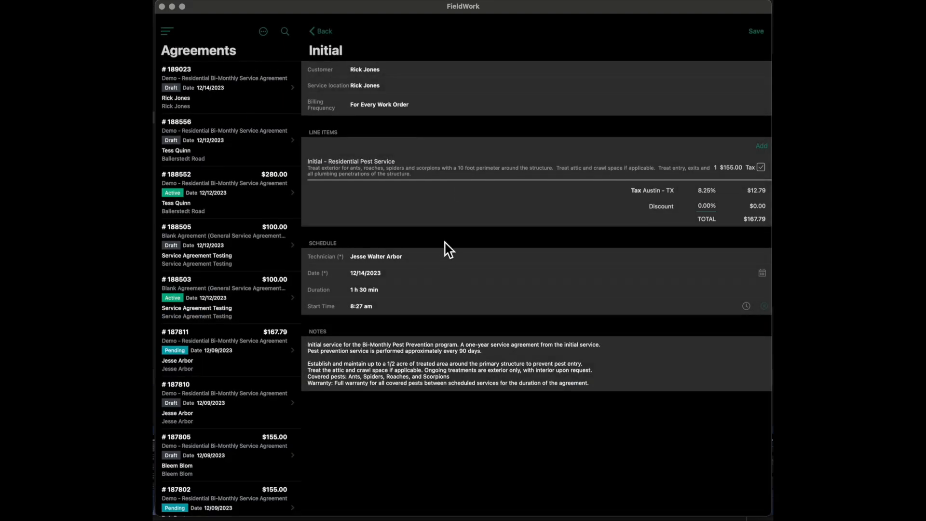
left_click(432, 260)
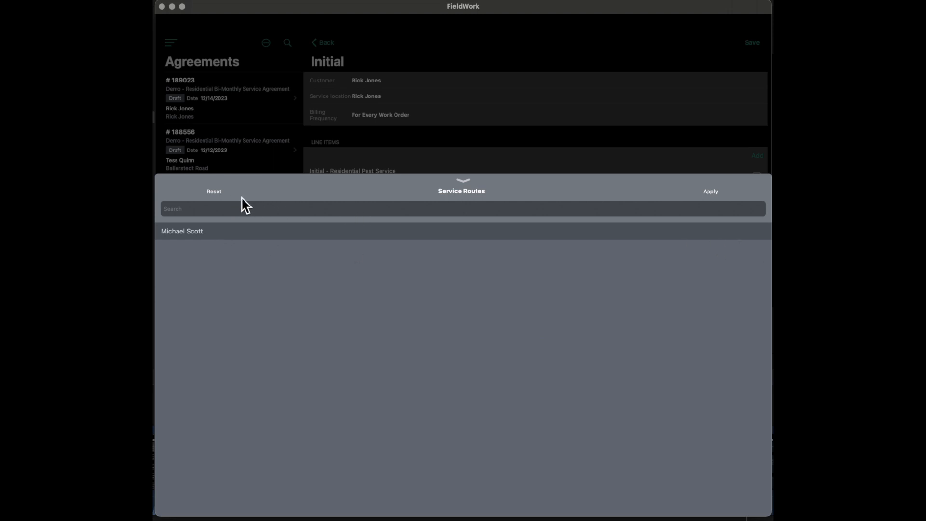
left_click(699, 192)
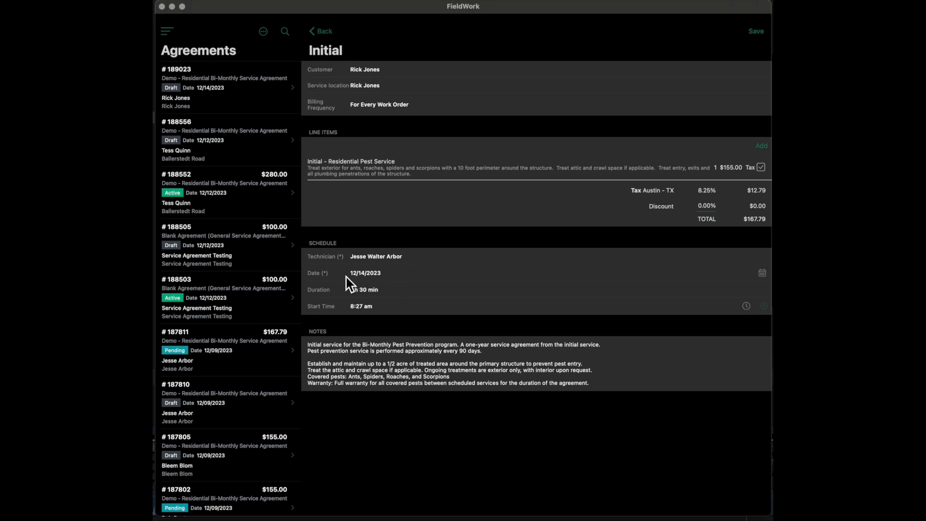
left_click(368, 277)
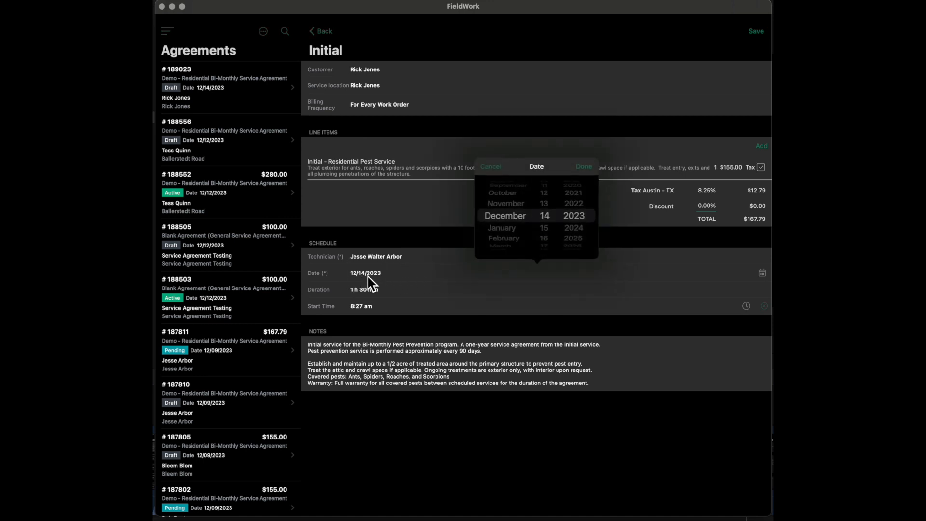
left_click(368, 276)
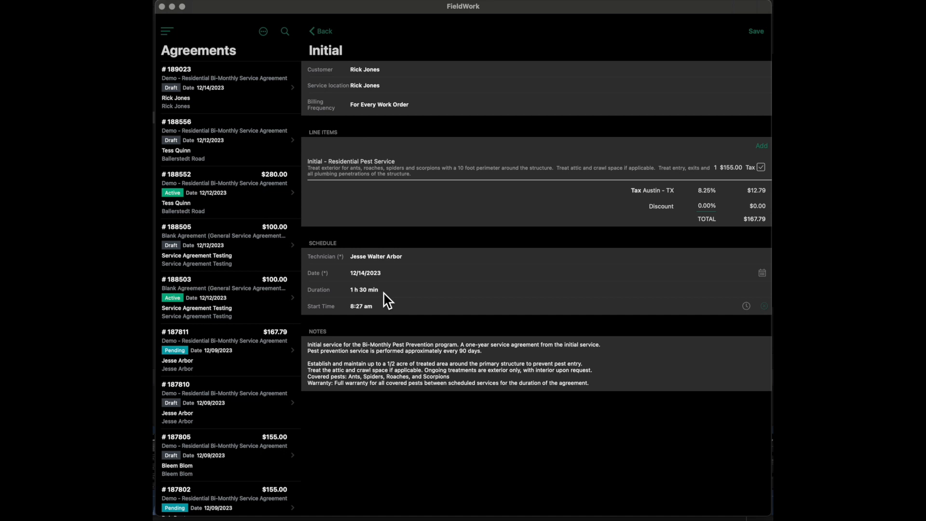
left_click(384, 294)
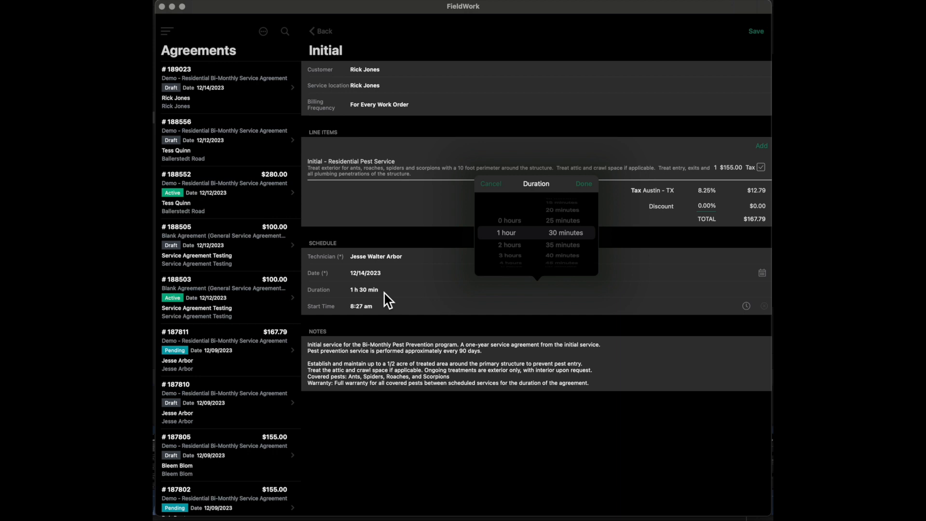
left_click(388, 291)
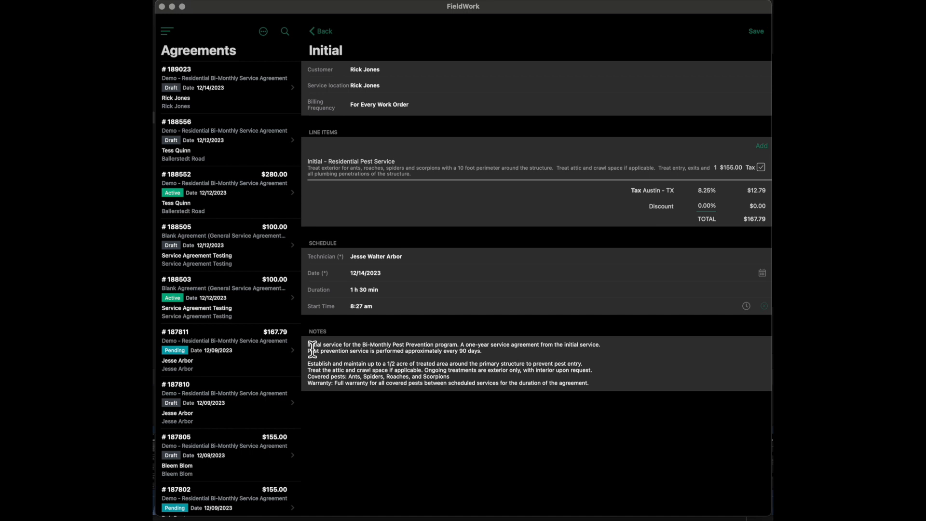
- Try inserting blank lines at the start of the initial service's notes, and remove them again
left_click(391, 358)
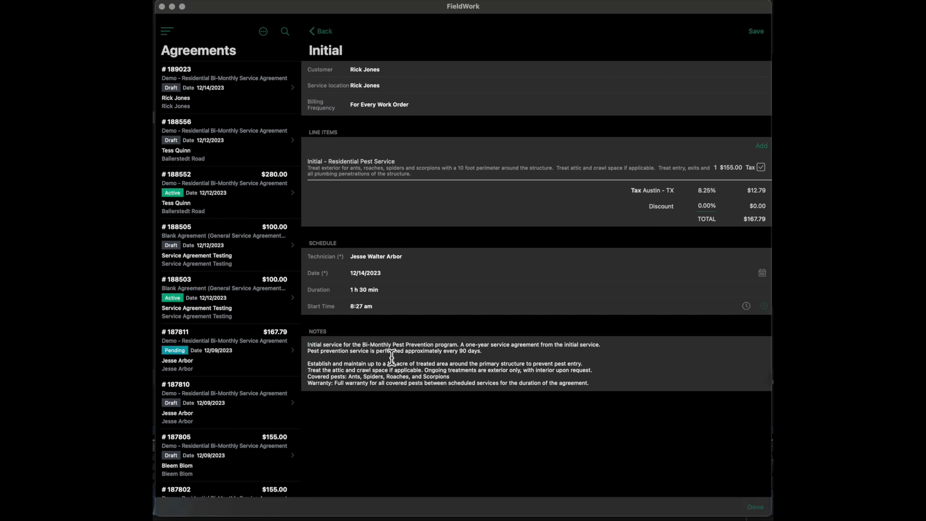
key("Return")
key("Return")
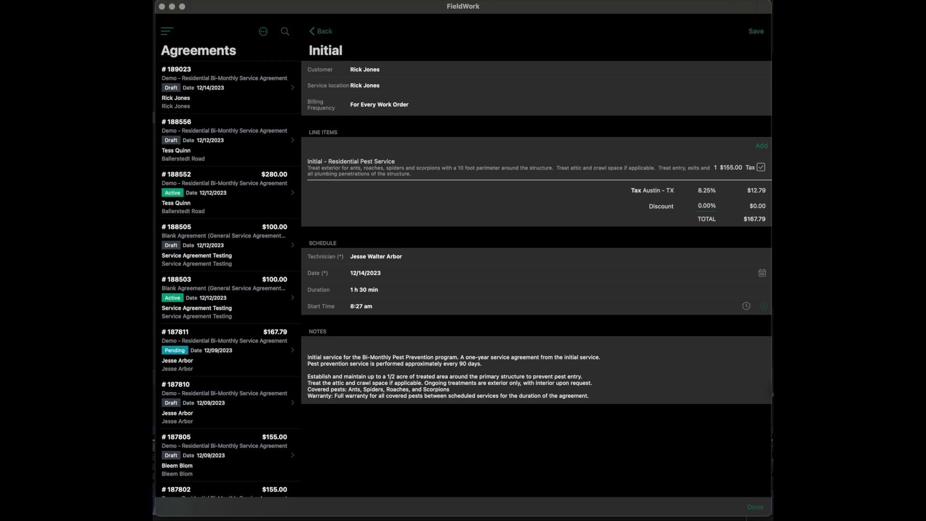
key("BackSpace")
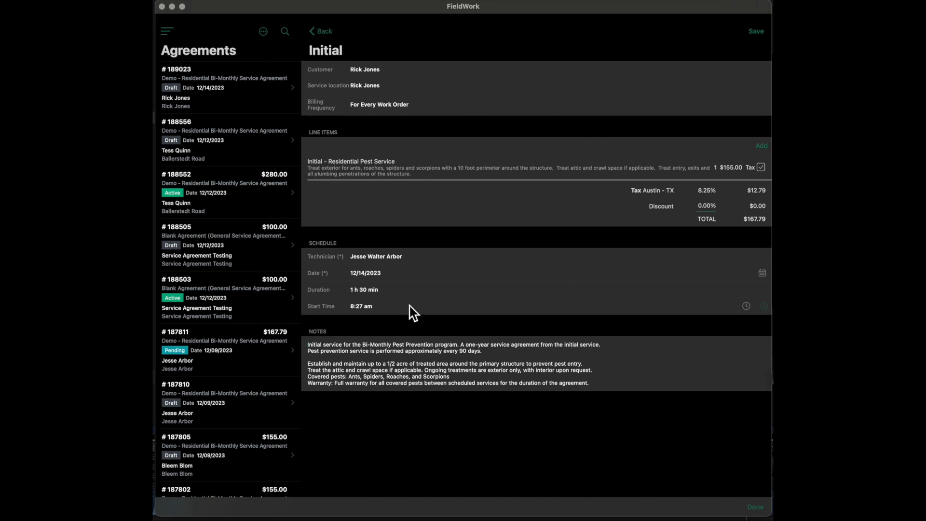
- Save the initial service and return to the agreement
left_click(760, 34)
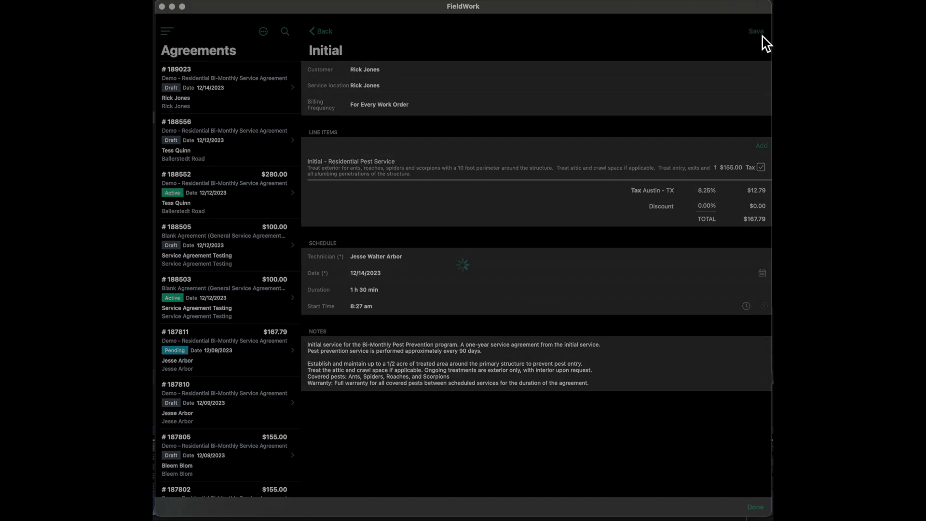
left_click(331, 32)
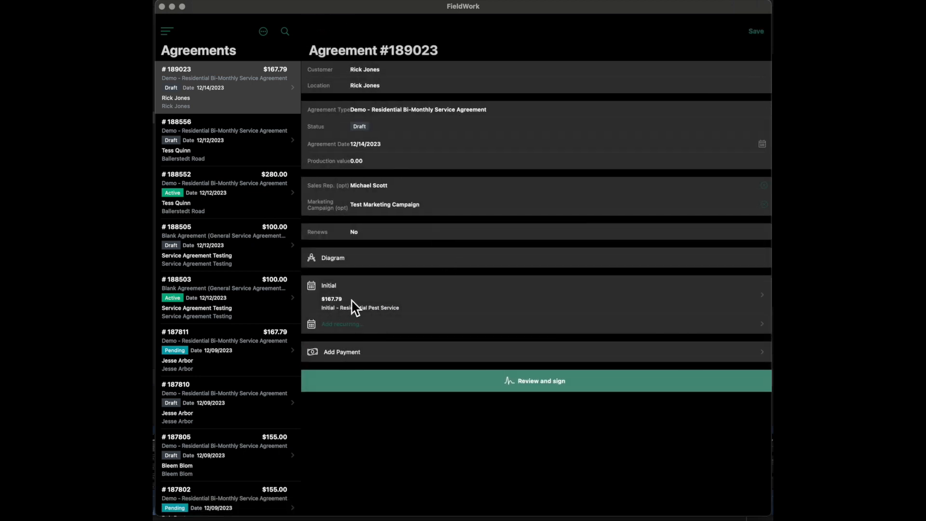
- Start the agreement's recurring service and mark its Bi-Monthly residential Pest Protection line item as taxable
left_click(377, 338)
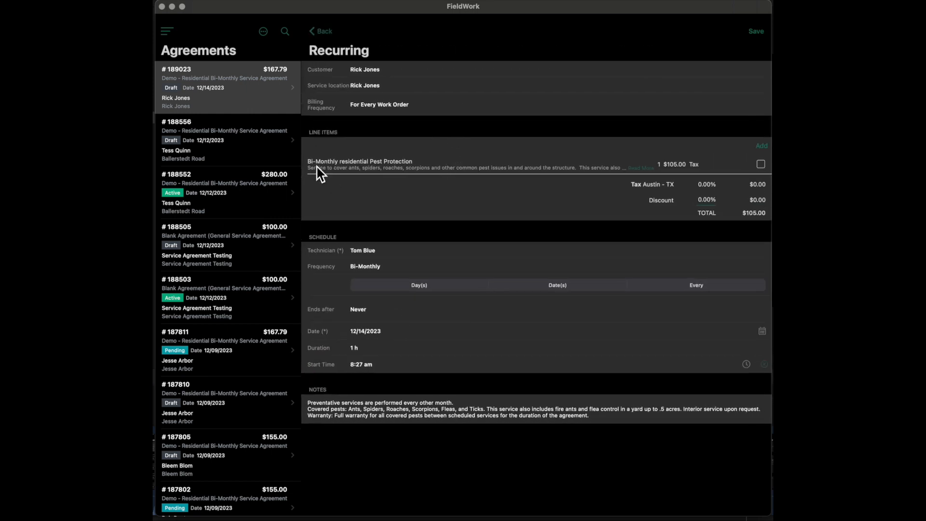
left_click(637, 171)
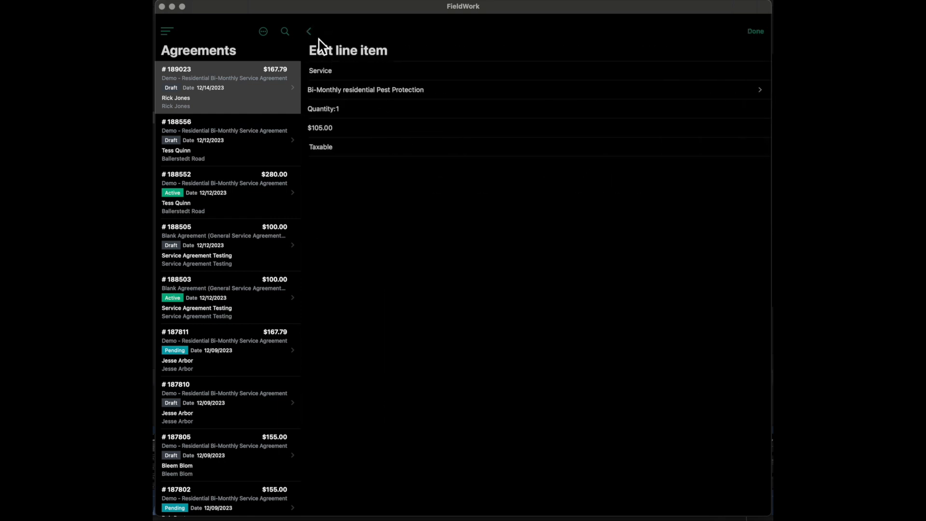
left_click(310, 32)
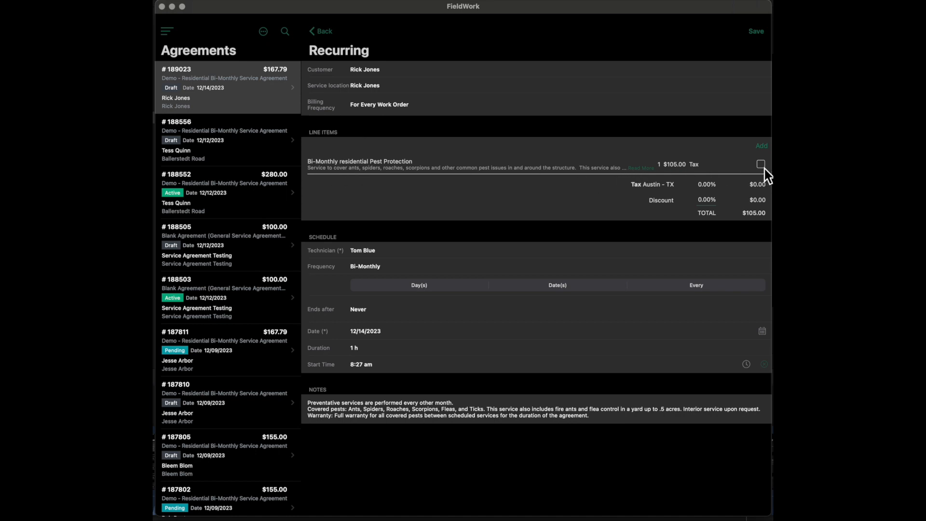
left_click(679, 169)
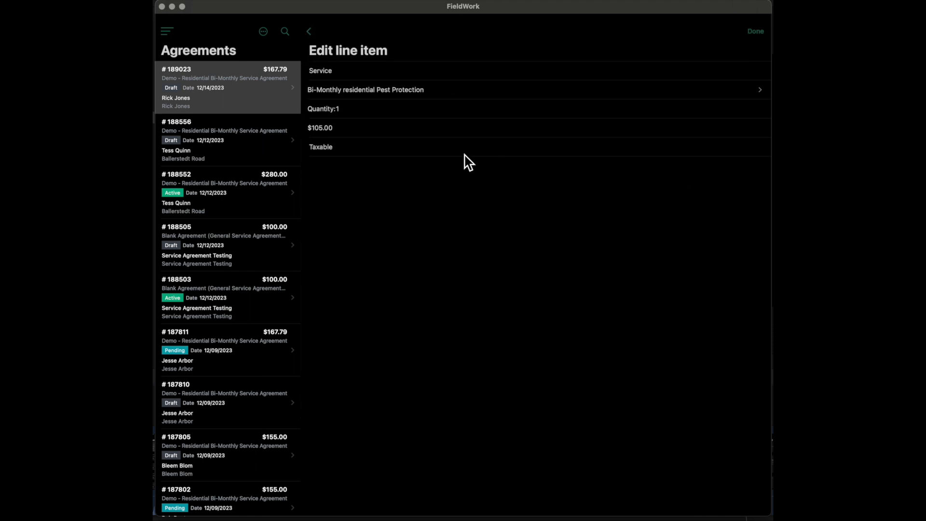
left_click(469, 153)
left_click(755, 33)
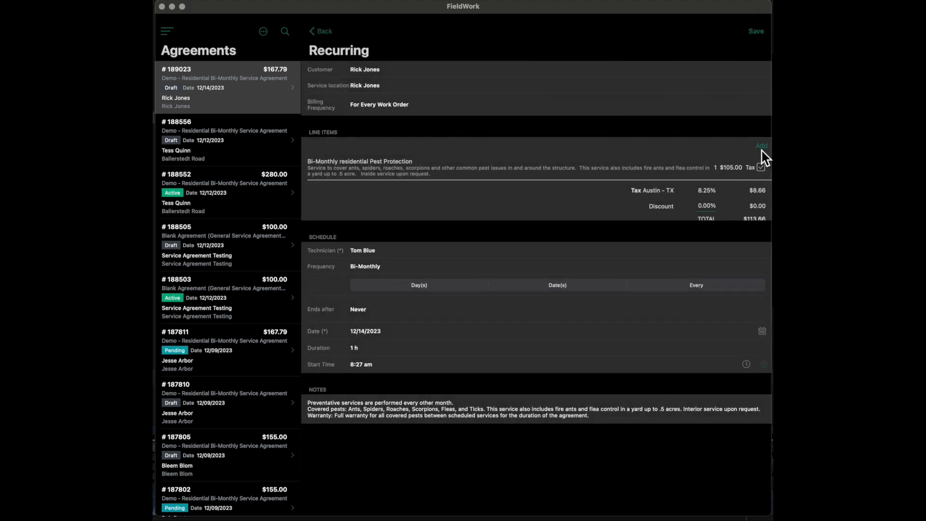
- Examine the services available for another recurring line item and the technician's service routes, closing both without a selection
left_click(764, 149)
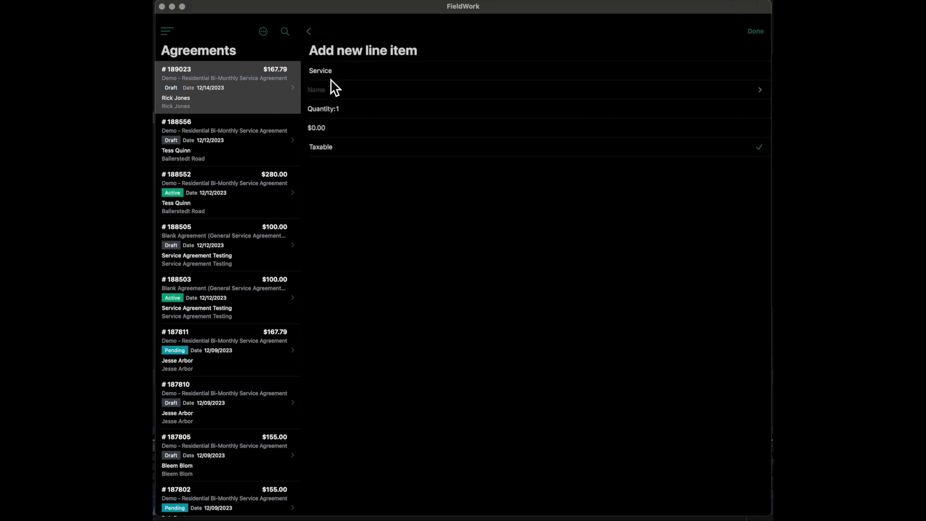
left_click(331, 89)
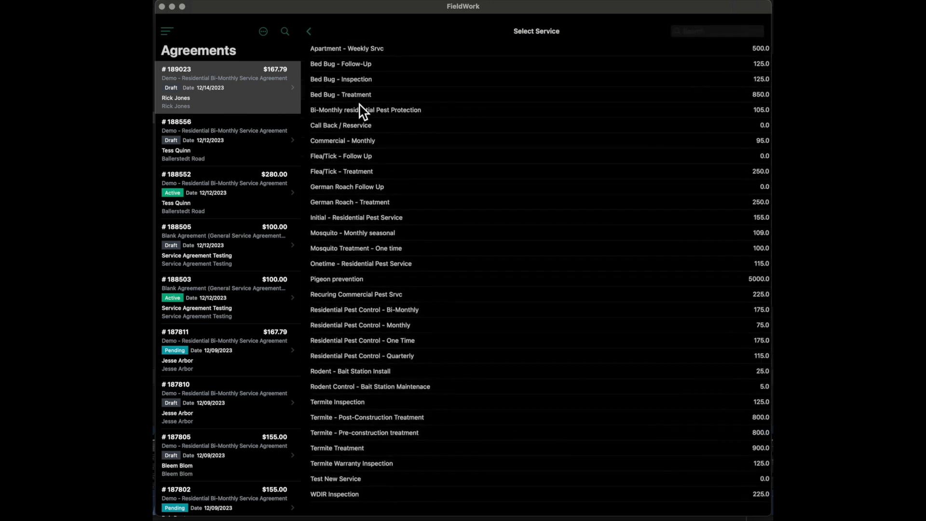
left_click(307, 35)
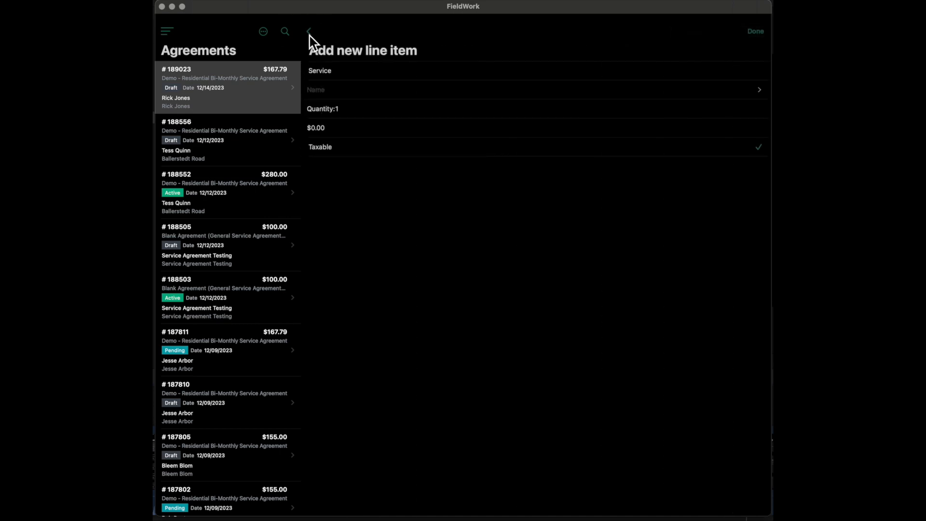
left_click(309, 37)
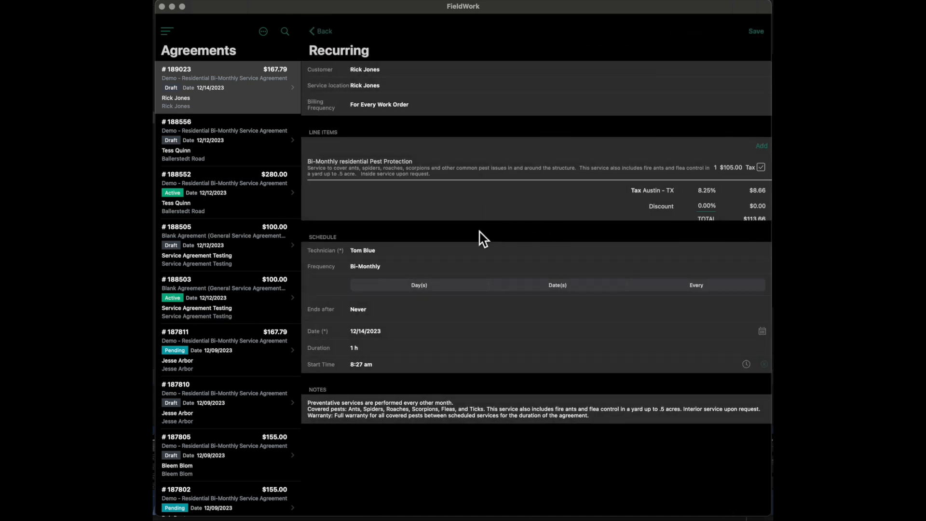
left_click(374, 251)
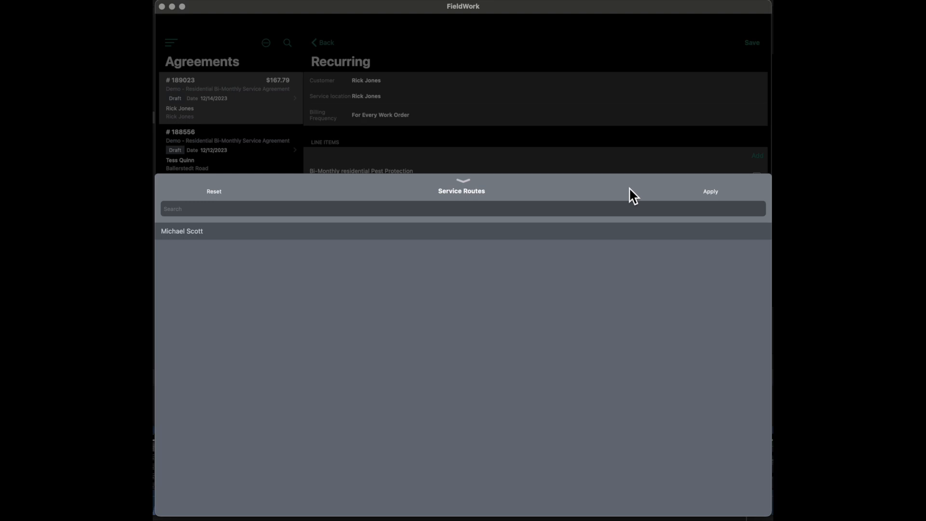
left_click(462, 181)
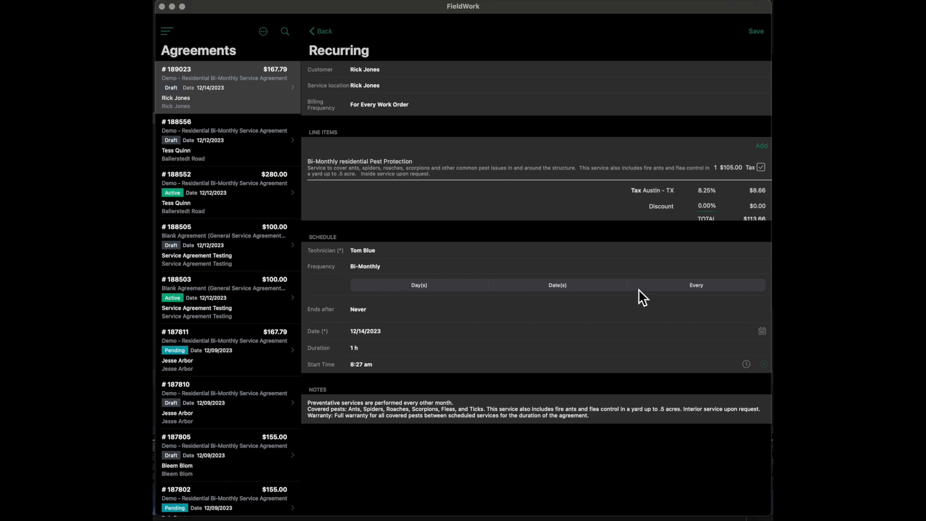
- Compare the Day(s), Date(s) and Every scheduling options for the Bi-Monthly recurring service, and set it to Day(s) on the first Thursday
left_click(436, 289)
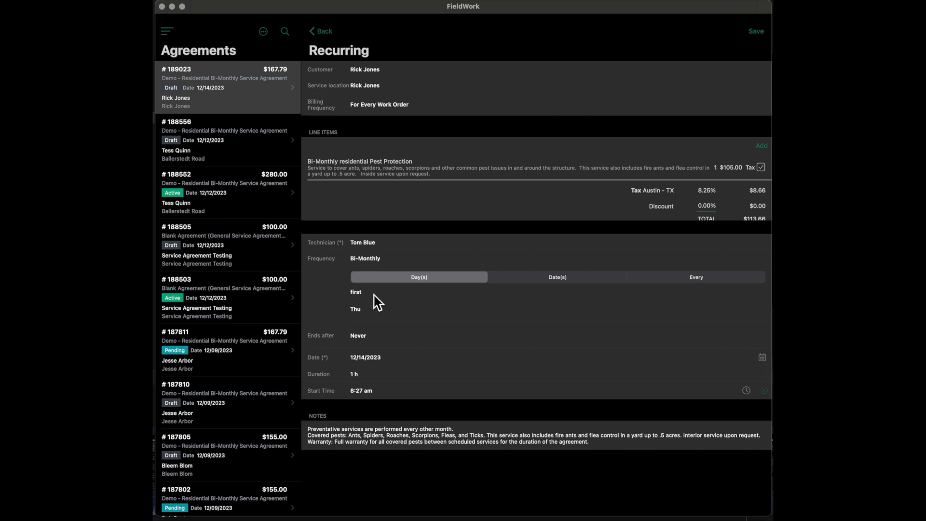
left_click(577, 279)
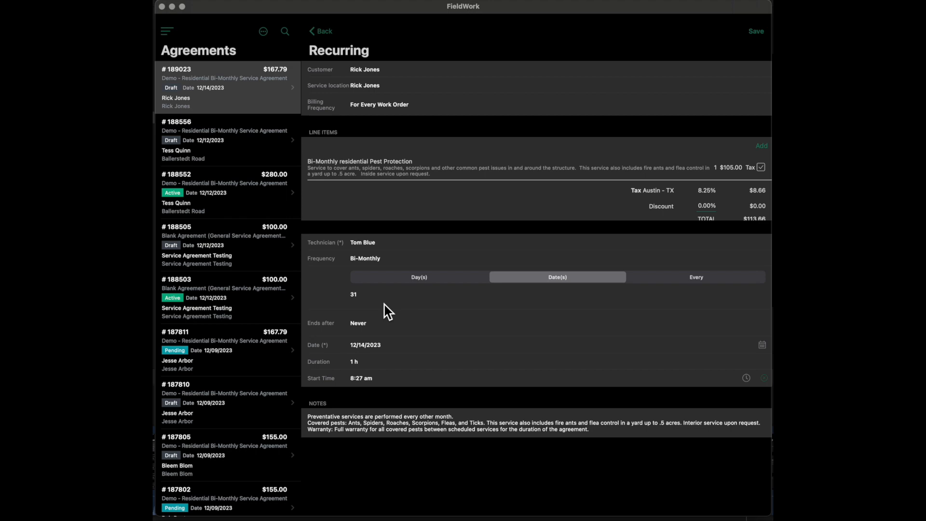
left_click(369, 300)
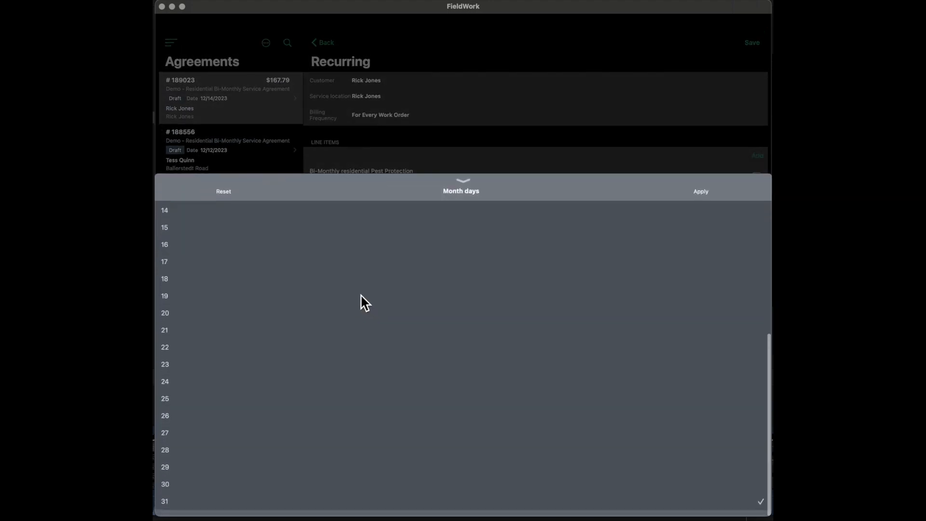
scroll(360, 294, "up", 2)
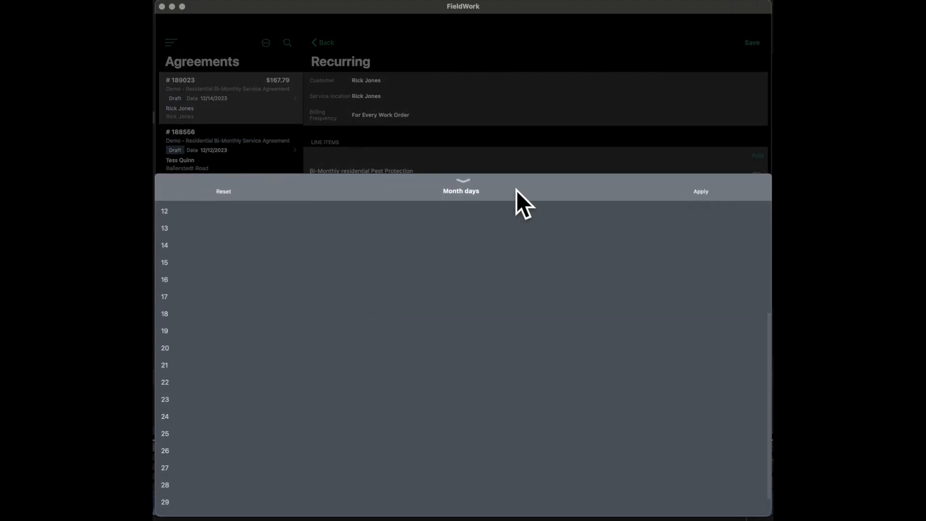
left_click(465, 184)
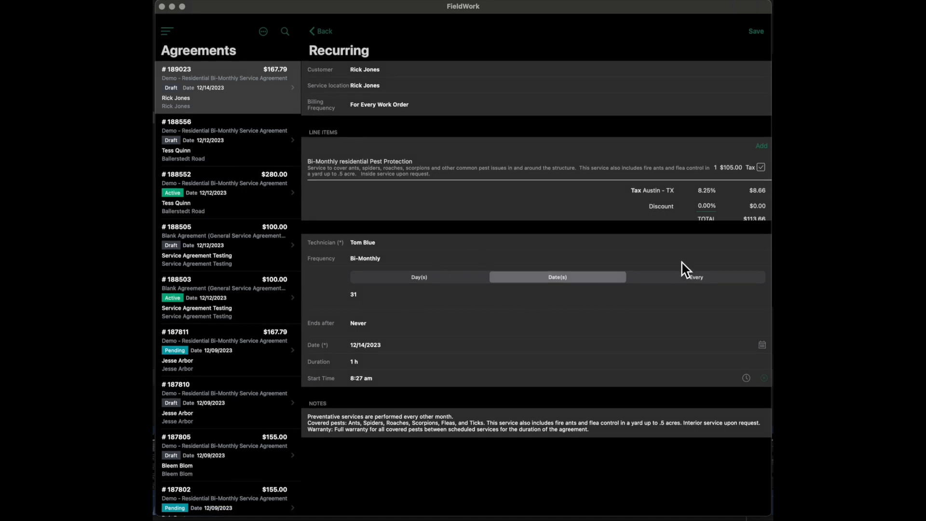
left_click(680, 278)
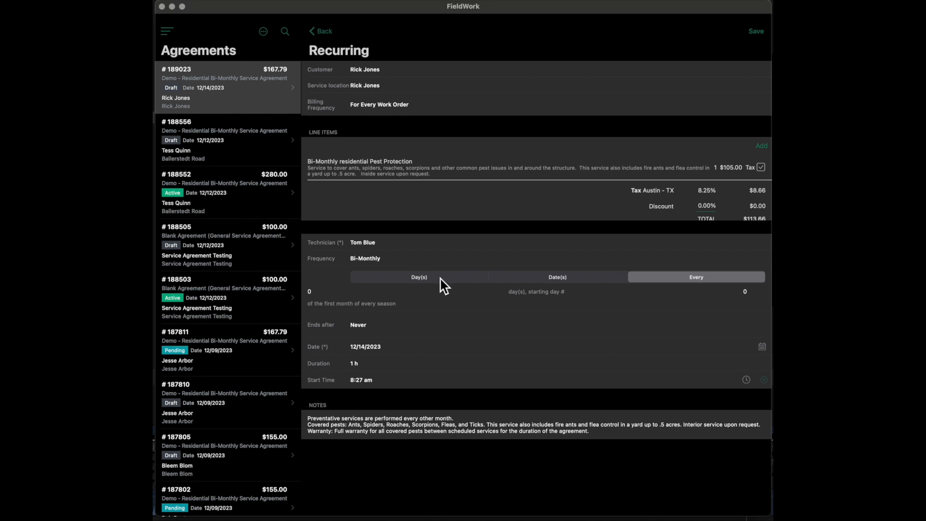
left_click(419, 277)
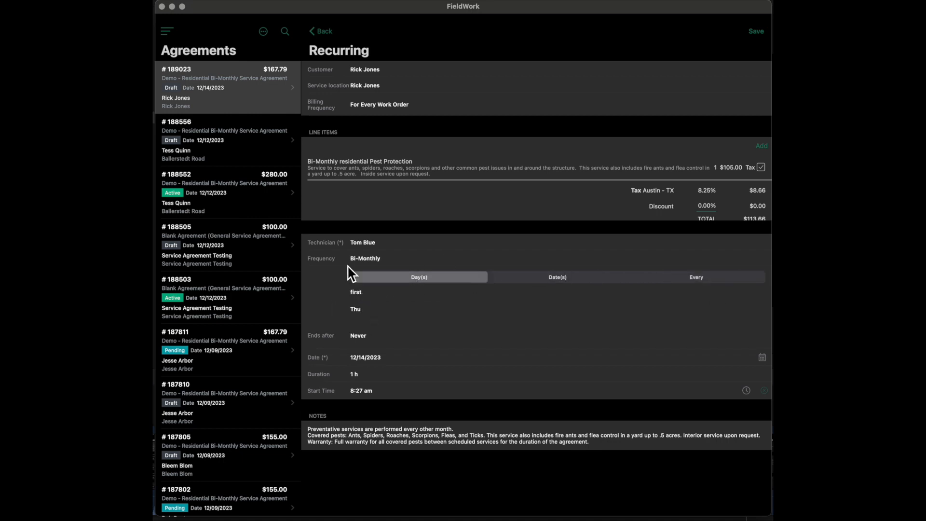
- Examine the choices for when the recurring schedule ends, closing them without a change
left_click(377, 341)
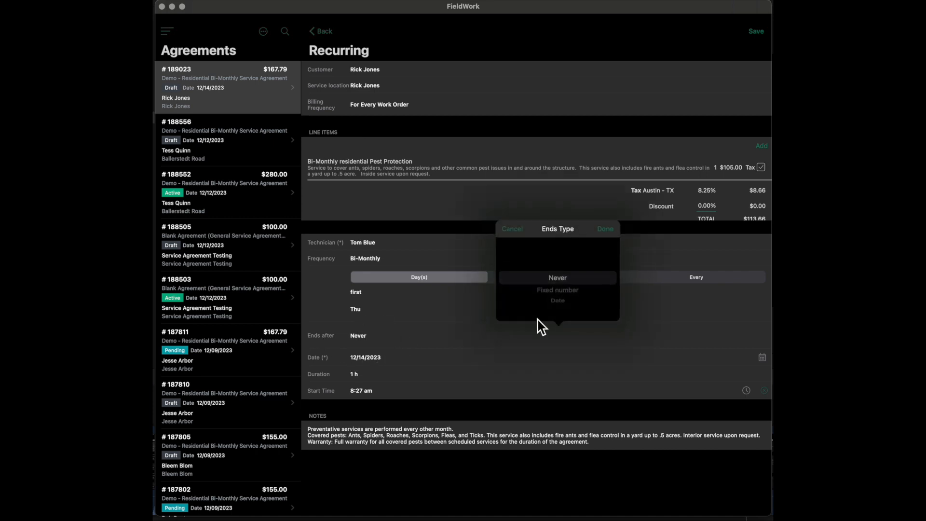
scroll(562, 300, "down", 1)
scroll(565, 294, "down", 1)
scroll(590, 300, "up", 2)
left_click(511, 231)
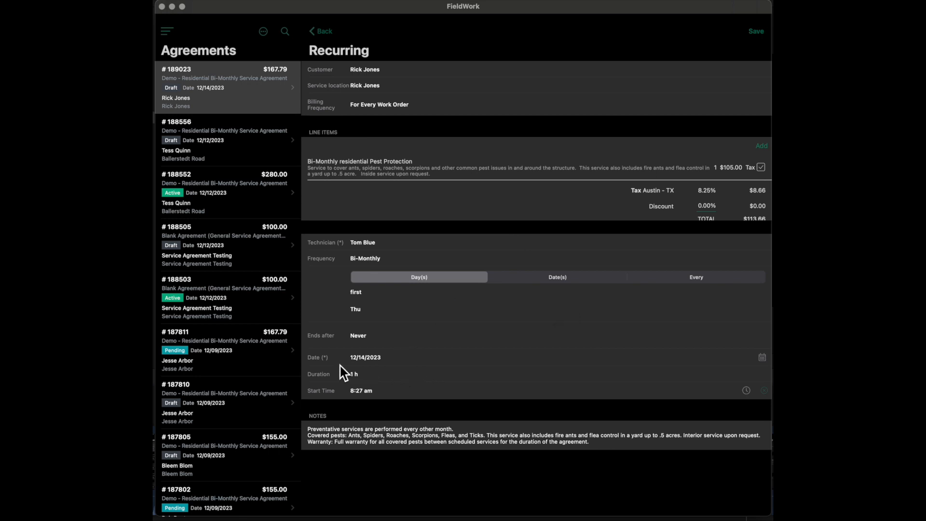
- Set the recurring schedule's date to 02/14/2023 and check the duration choices without changing them
left_click(372, 368)
scroll(522, 316, "down", 2)
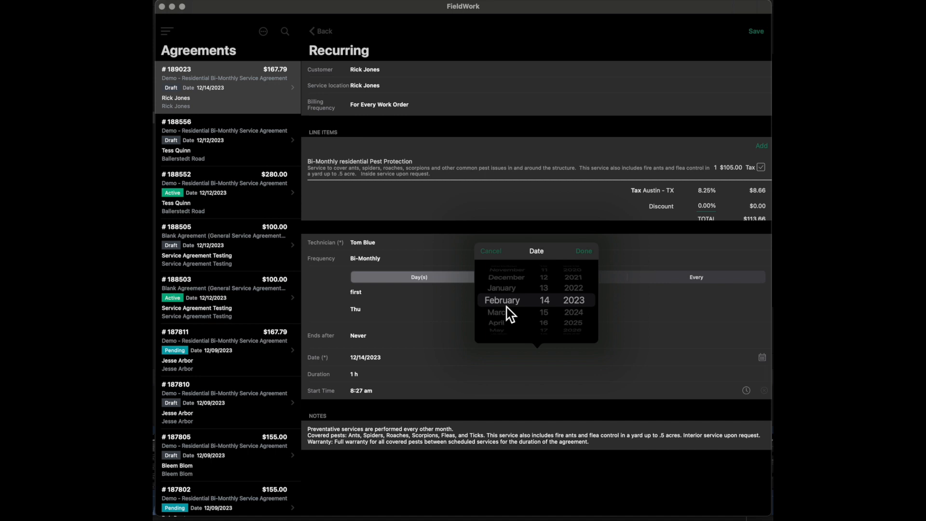
left_click(586, 256)
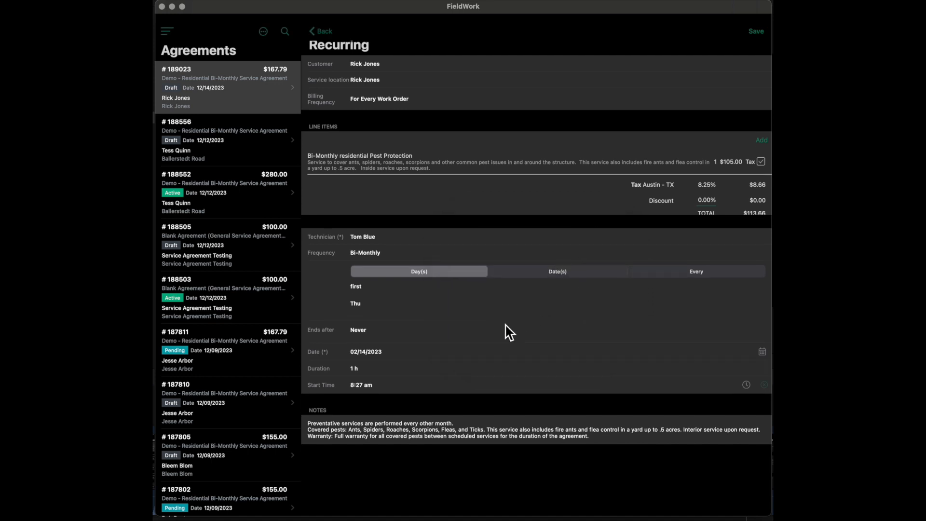
left_click(362, 376)
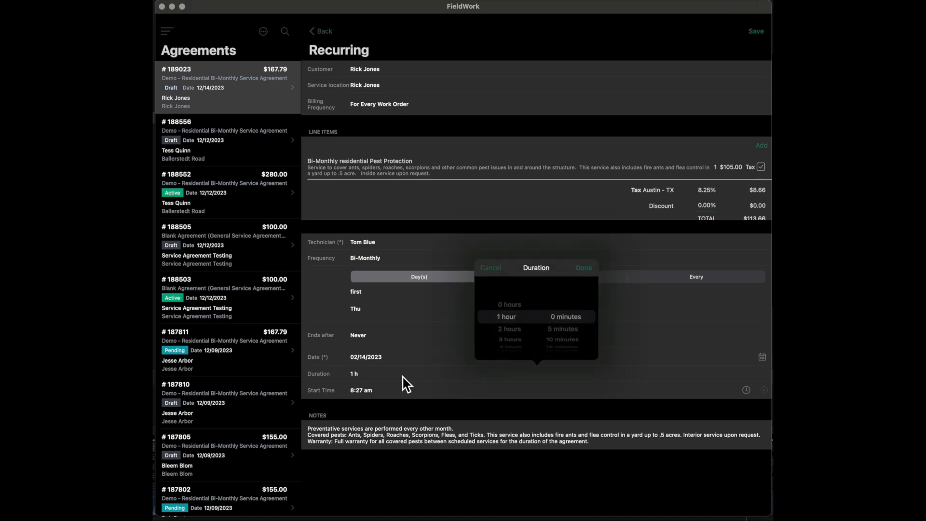
left_click(501, 273)
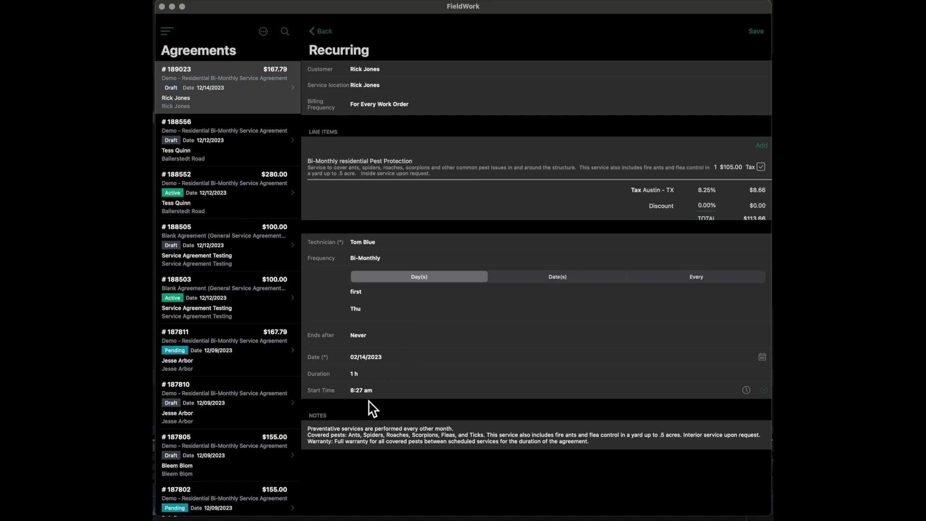
- Try inserting blank lines near the start of the recurring service's notes, and remove them again
left_click(320, 432)
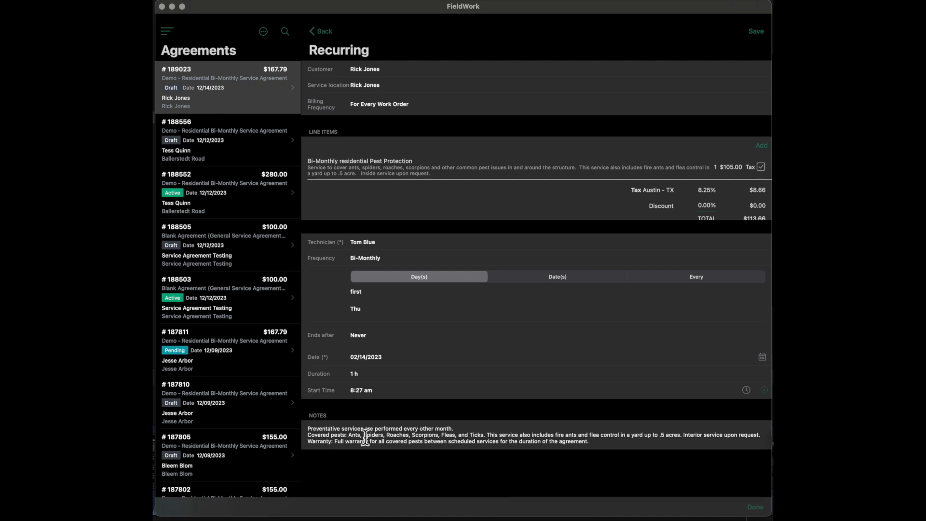
key("Return")
key("Return")
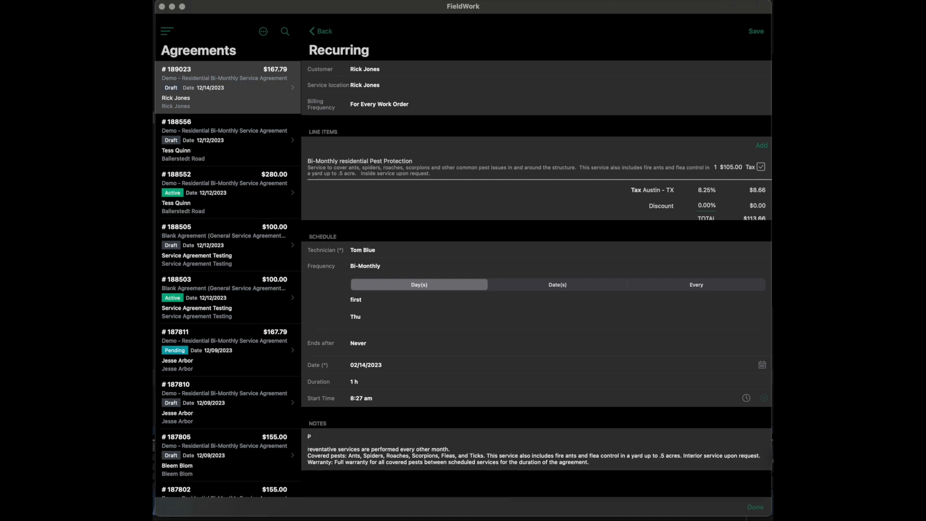
key("BackSpace")
key("BackSpace")
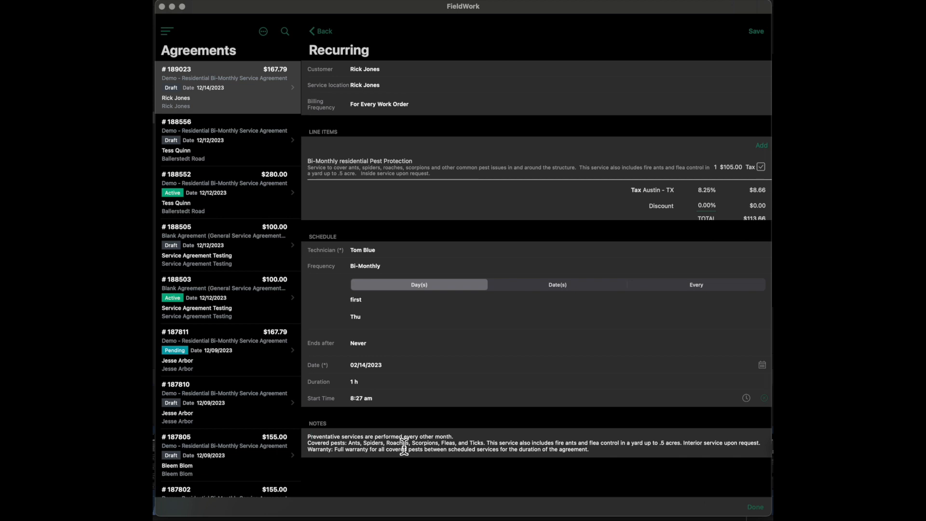
- Save the recurring service and return to the agreement
left_click(758, 36)
left_click(323, 33)
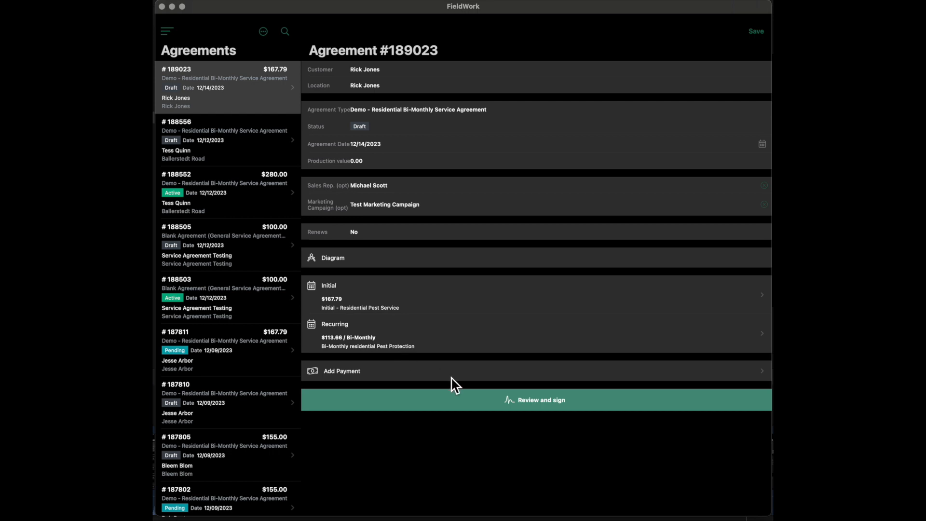
- Start a payment for the agreement and choose Check as its payment method
left_click(416, 378)
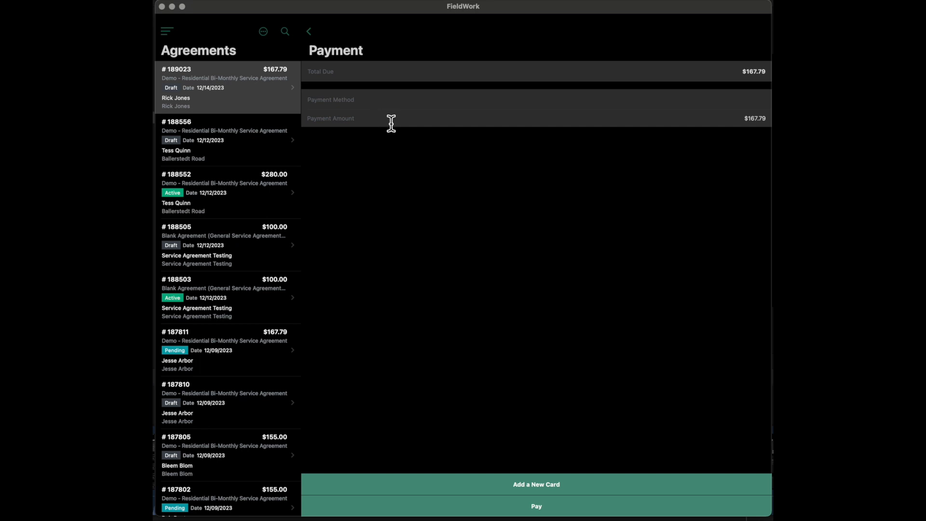
left_click(383, 102)
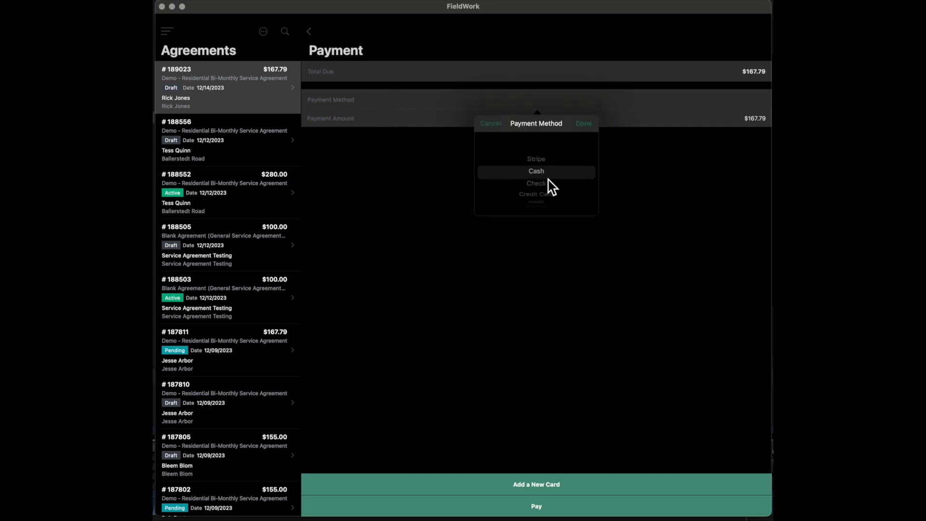
scroll(548, 180, "down", 1)
left_click(489, 126)
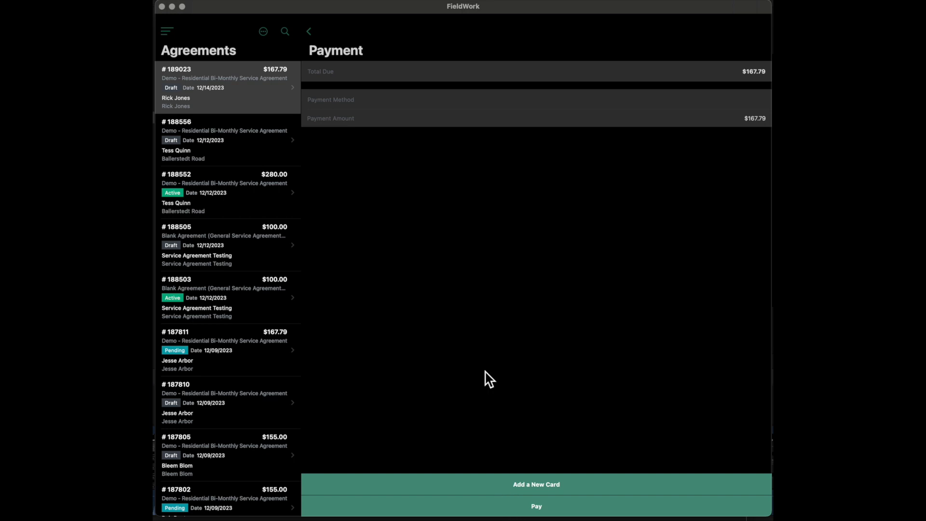
left_click(375, 124)
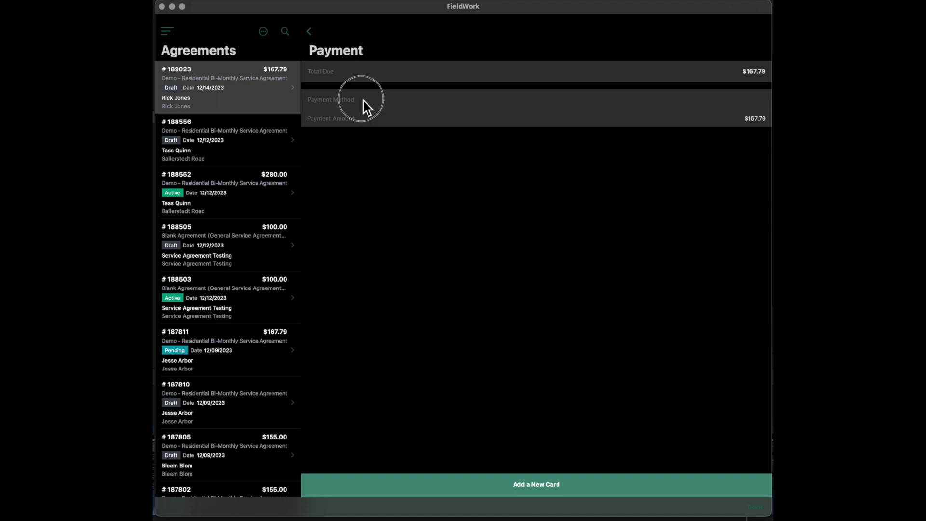
left_click(366, 107)
scroll(564, 189, "down", 2)
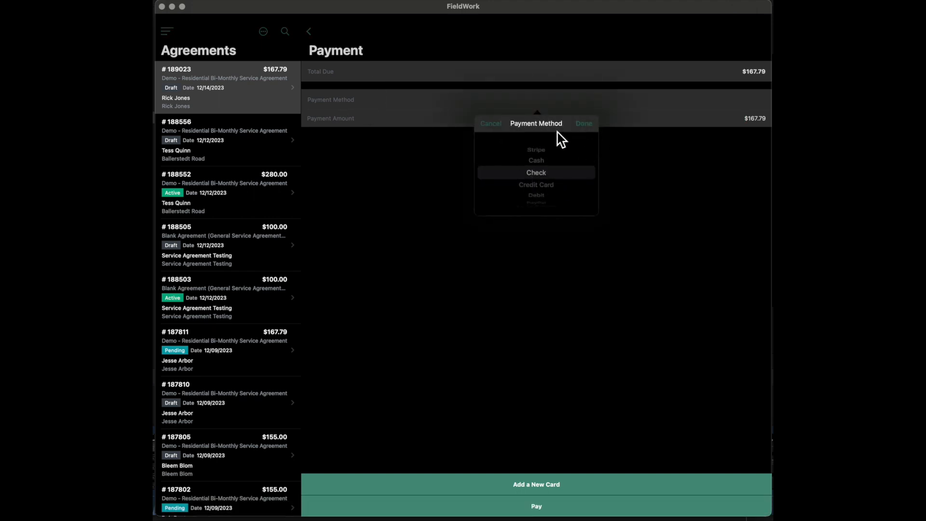
left_click(588, 127)
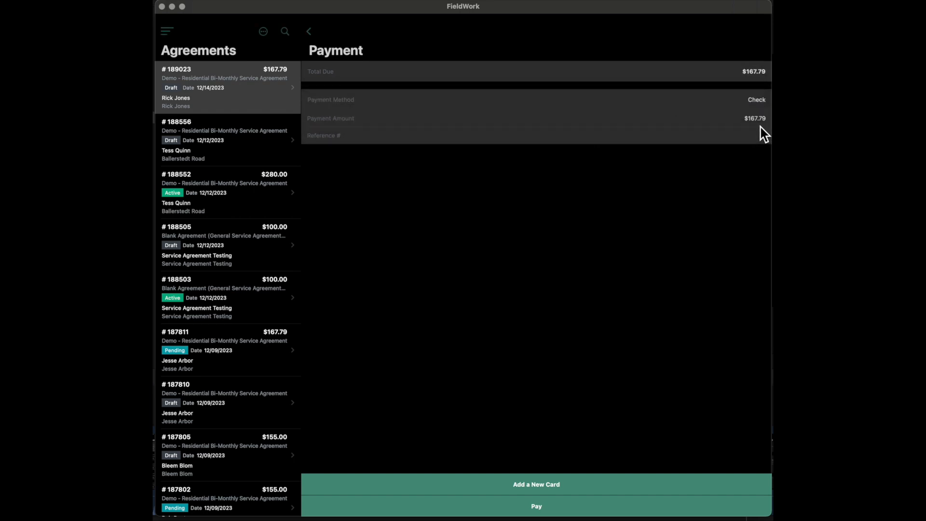
- Enter 1234 as the check's reference number and submit the payment
left_click(384, 137)
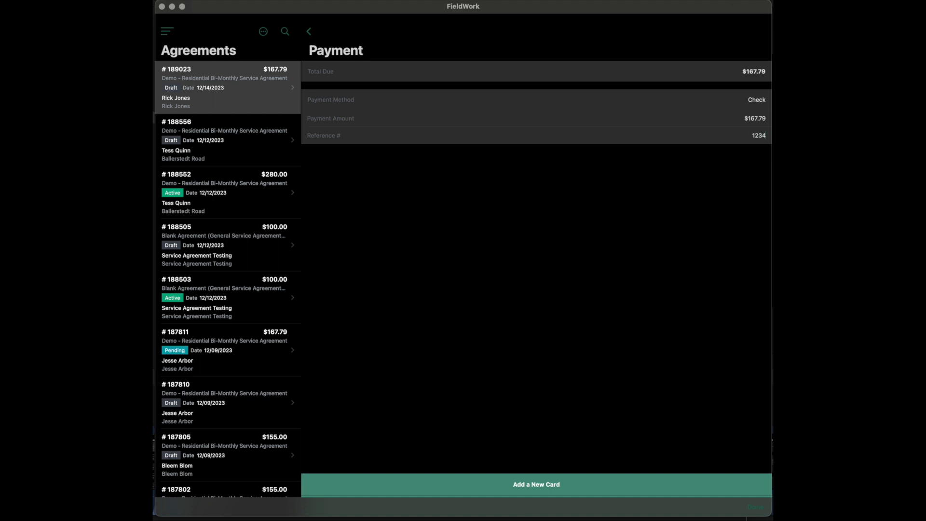
left_click(347, 210)
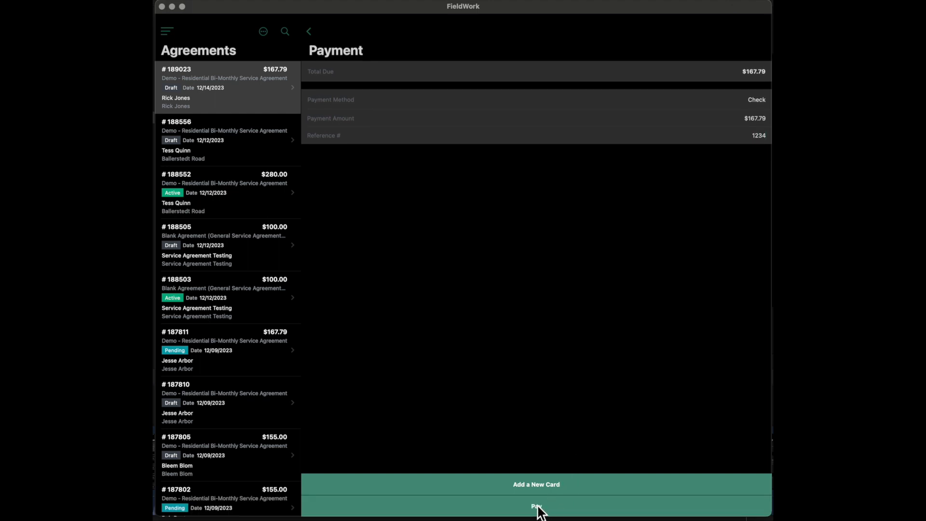
left_click(539, 506)
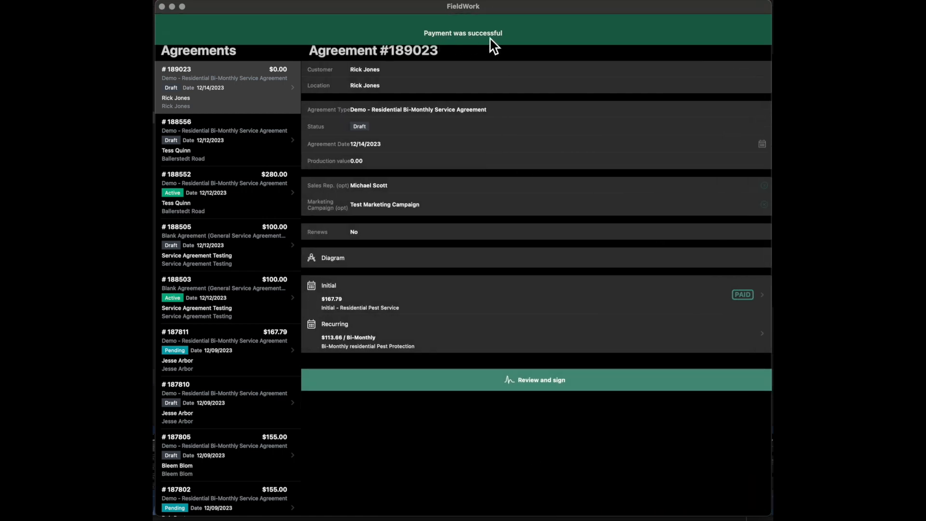
- Open the agreement for review and signing, and look over its email message to the customer without sending it
left_click(547, 385)
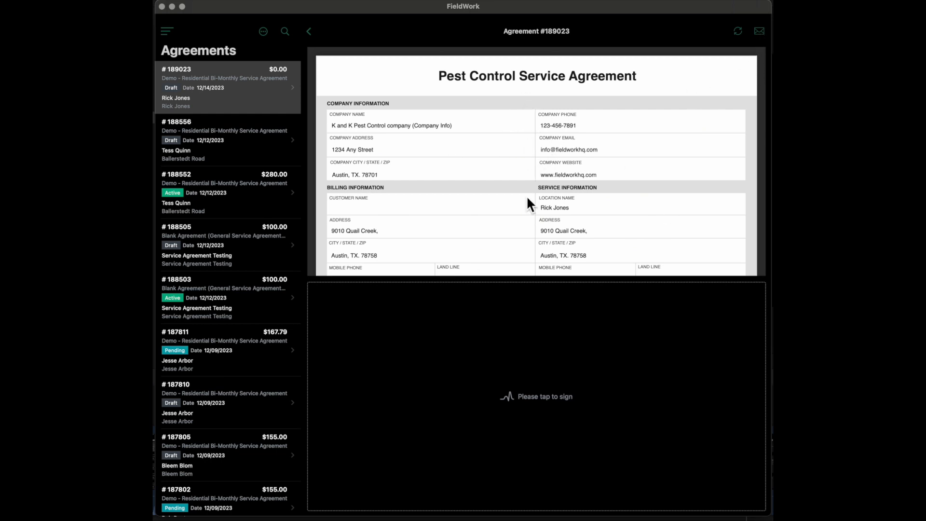
left_click(759, 33)
left_click(207, 61)
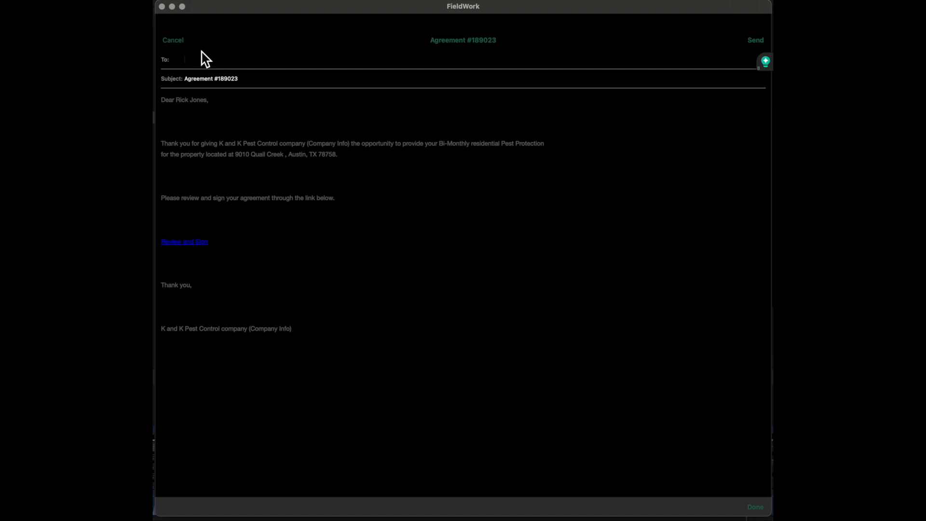
left_click(182, 43)
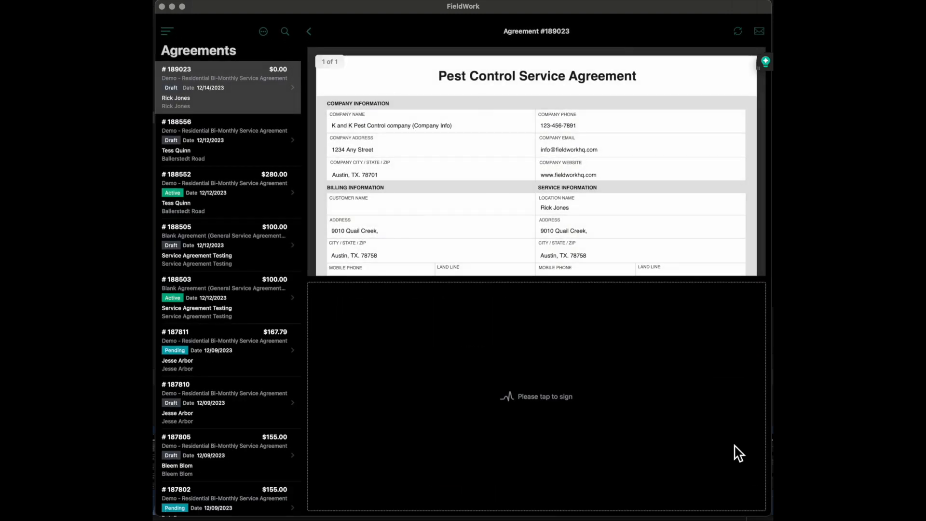
- Draw a freehand signature for the agreement and save it
left_click(403, 390)
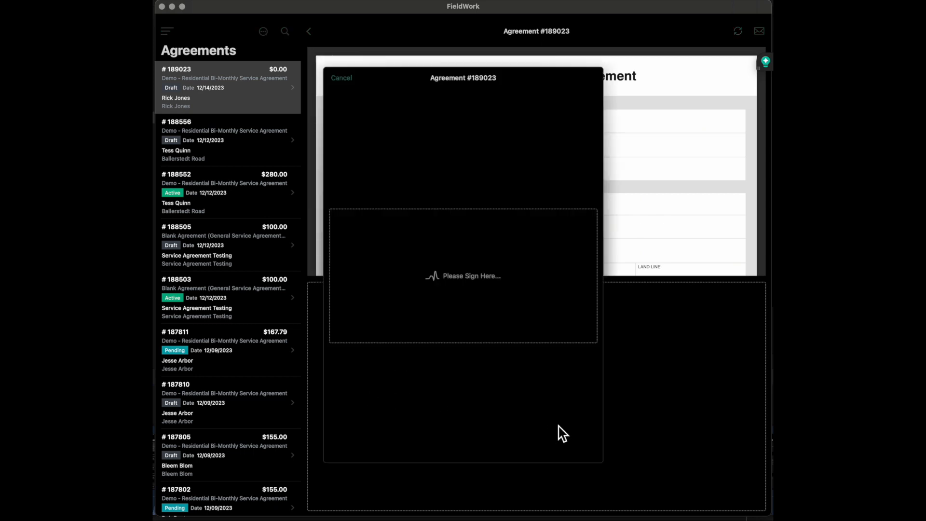
mouse_move(367, 284)
left_mouse_down()
mouse_move(363, 291)
mouse_move(387, 311)
left_mouse_up()
mouse_move(403, 247)
left_mouse_down()
mouse_move(391, 286)
mouse_move(404, 303)
left_mouse_up()
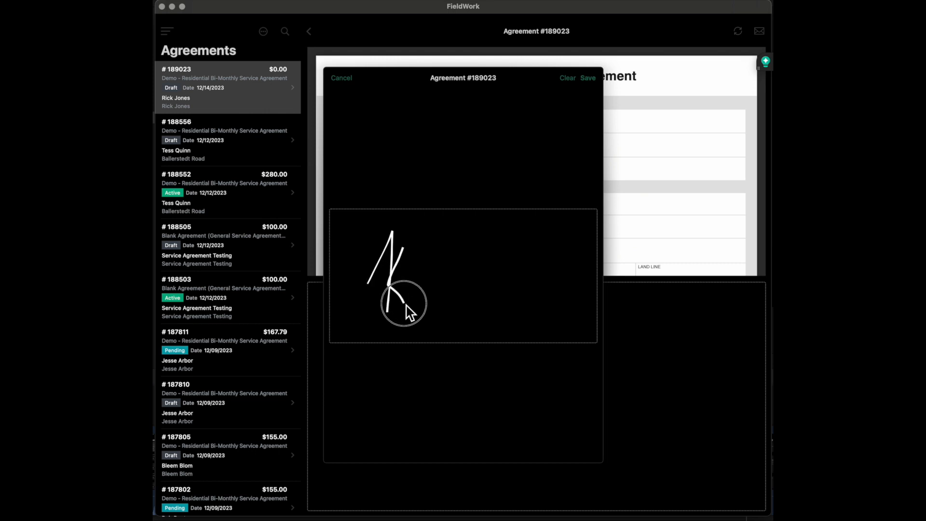
left_click_drag(409, 263, 412, 242)
mouse_move(417, 322)
left_mouse_down()
mouse_move(434, 285)
mouse_move(430, 320)
left_mouse_up()
mouse_move(450, 252)
left_mouse_down()
mouse_move(447, 324)
mouse_move(462, 285)
mouse_move(461, 317)
left_mouse_up()
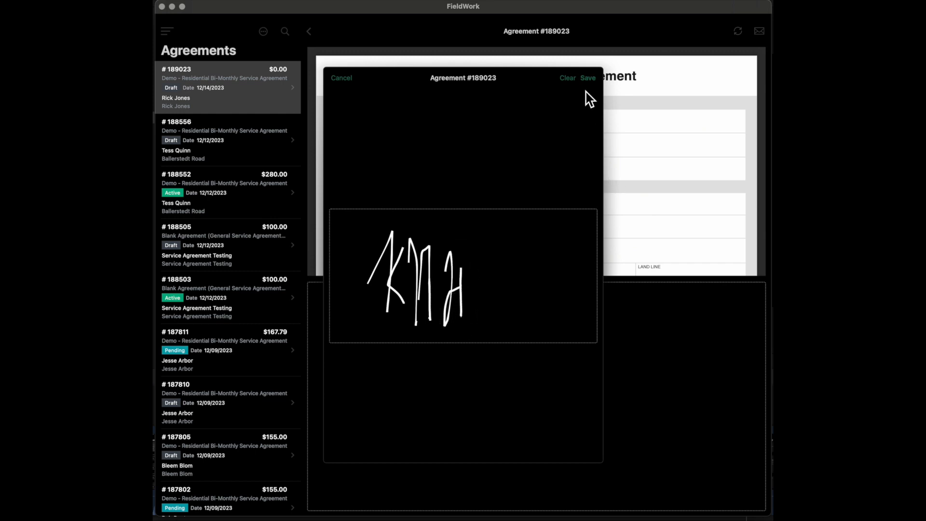
left_click(590, 80)
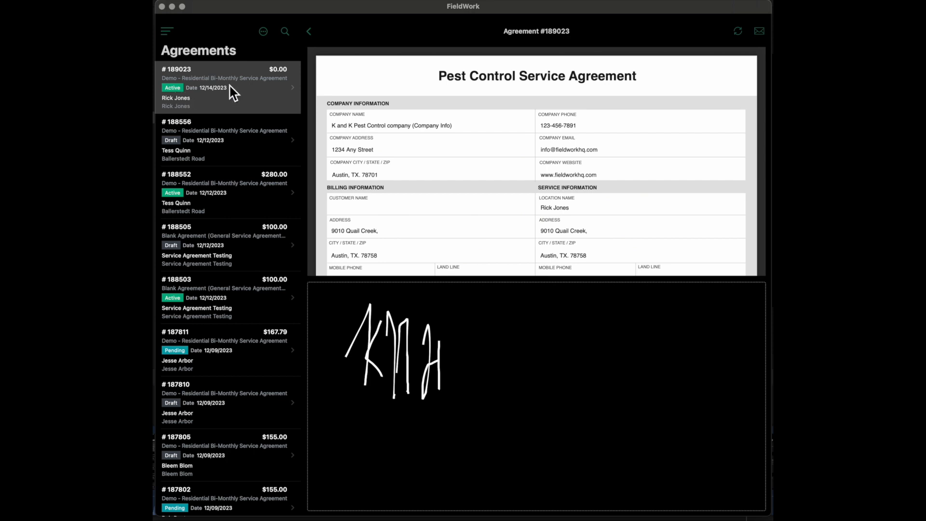
- Return from the signed document to the agreement's details and save the agreement
left_click(309, 33)
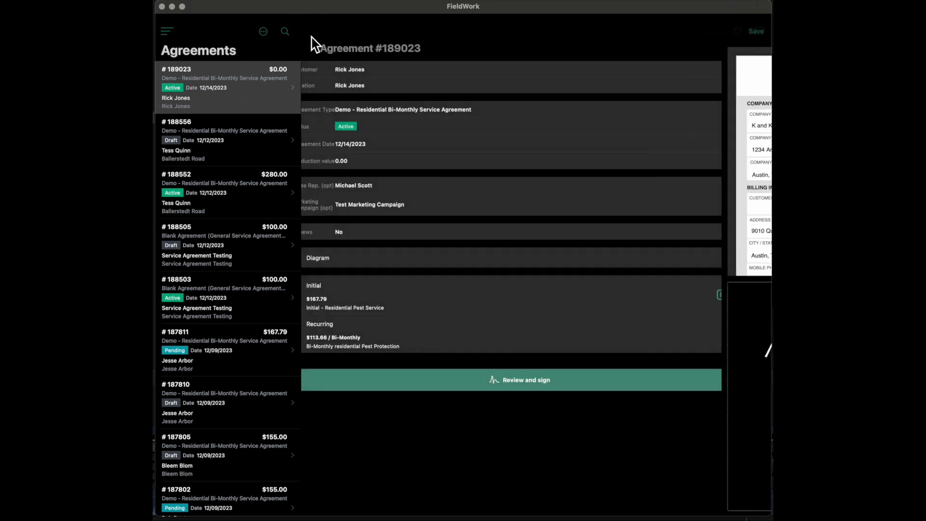
left_click(757, 32)
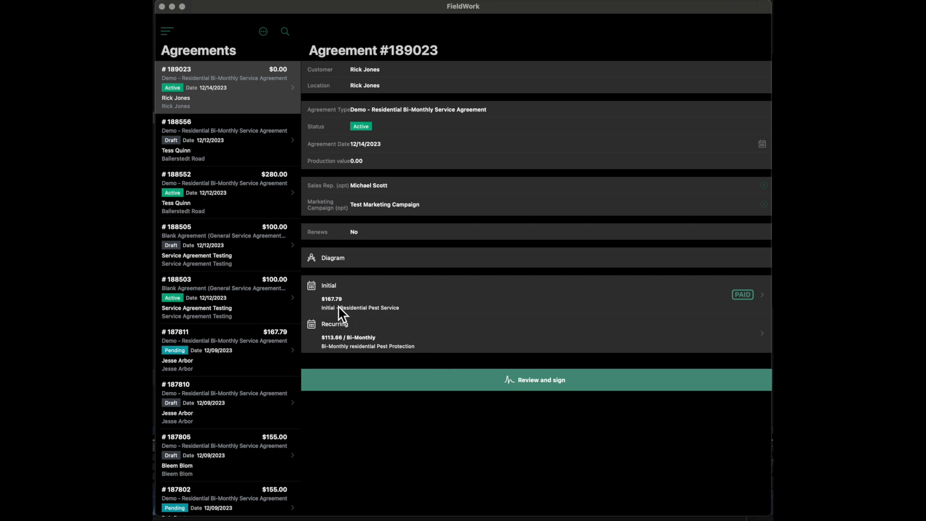
- Open the agreement's initial service to review its details
left_click(388, 299)
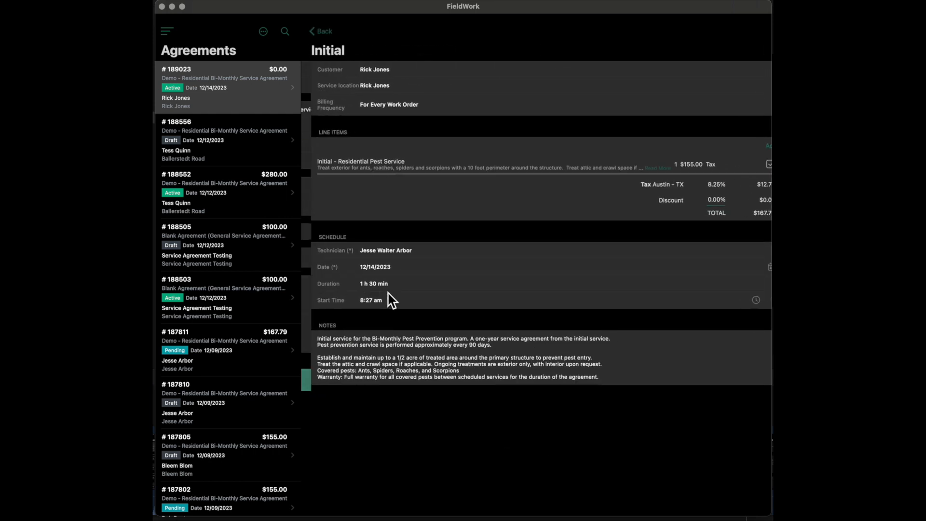